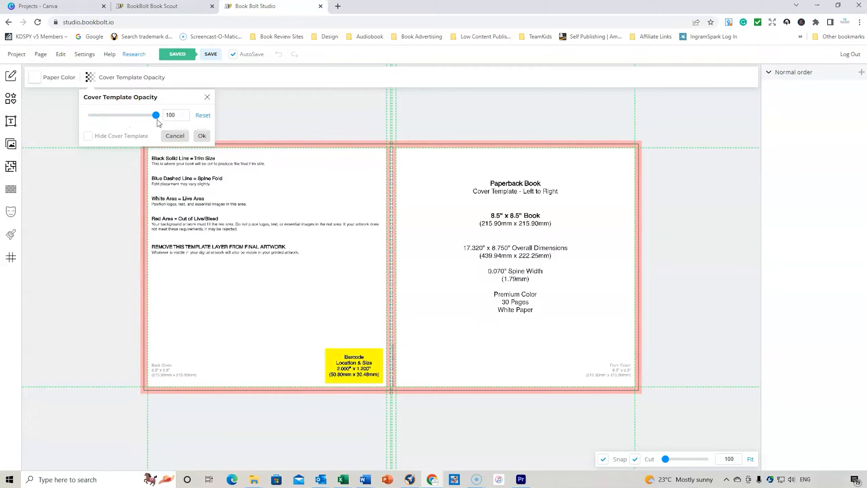
Accept the cover template opacity of 100 and upload the images "Ollie and Ted - Front Cover" and "Ollie and Ted - Back Cover"
{"action": "left_click", "coordinate": [202, 136]}
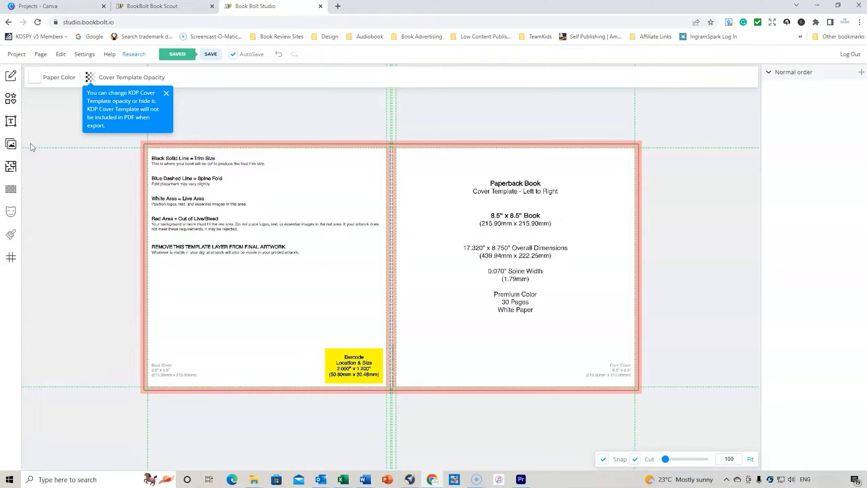
{"action": "left_click", "coordinate": [10, 145]}
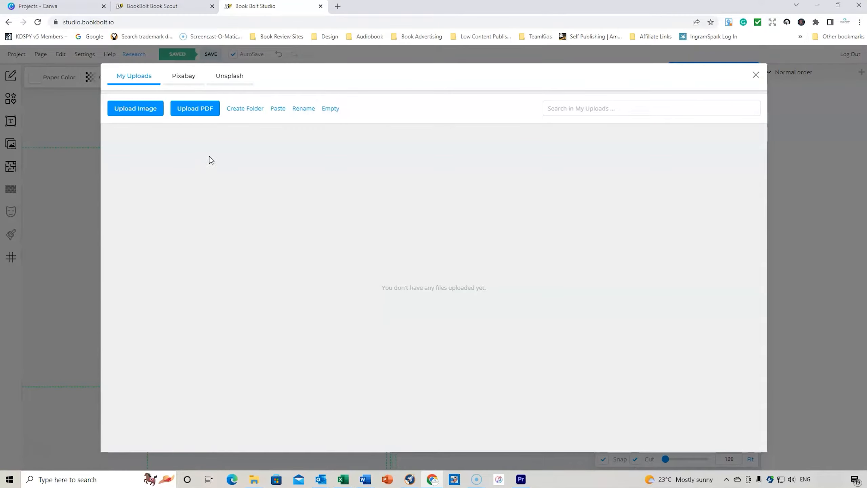
{"action": "left_click", "coordinate": [140, 112]}
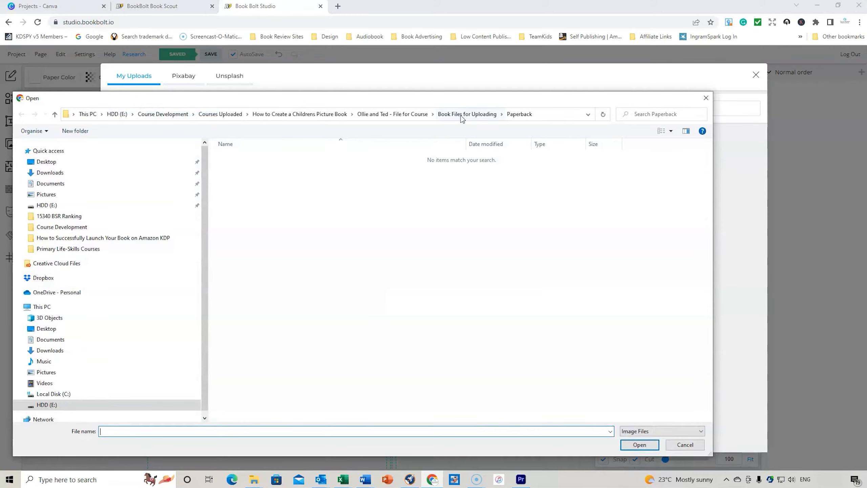
{"action": "left_click", "coordinate": [467, 115]}
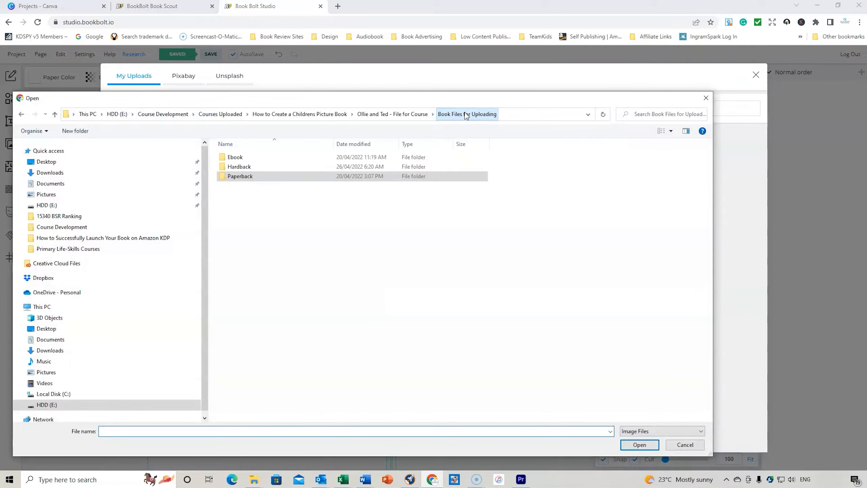
{"action": "left_click", "coordinate": [362, 114]}
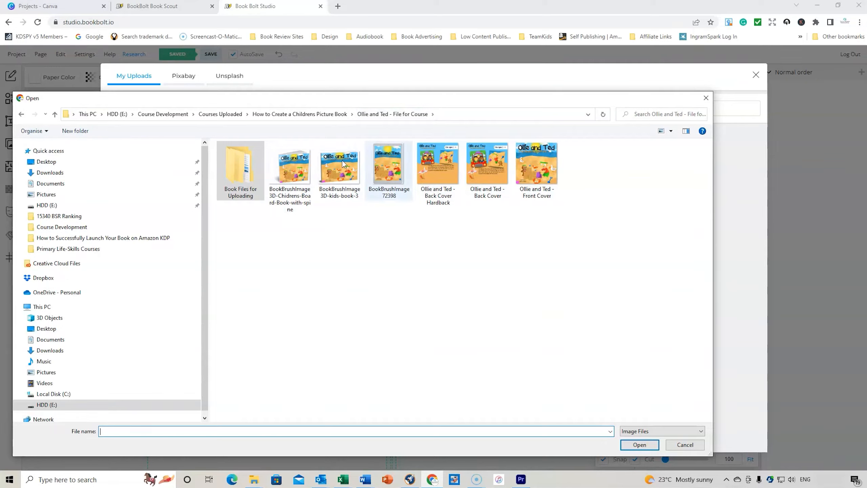
{"action": "left_click", "coordinate": [544, 167]}
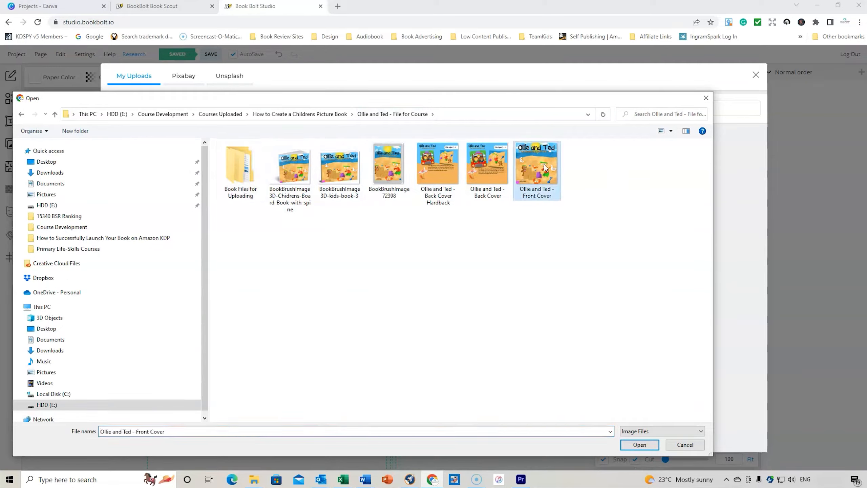
{"action": "left_click", "coordinate": [485, 165], "text": "ctrl"}
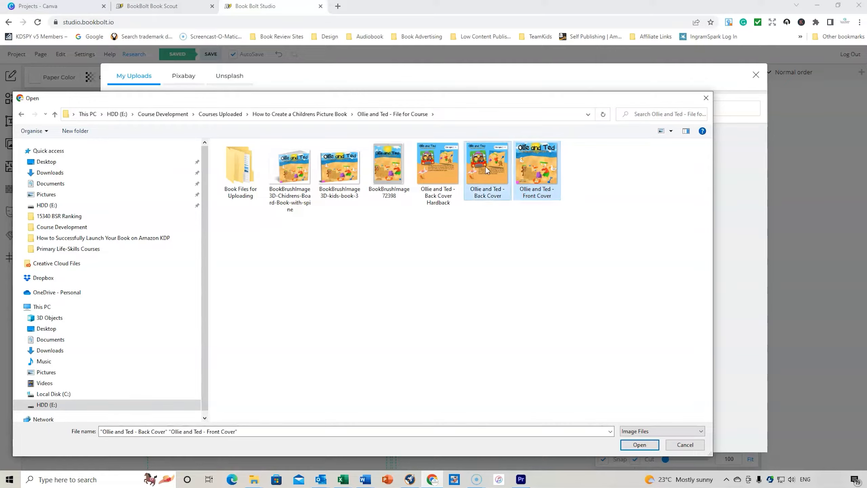
{"action": "left_click", "coordinate": [658, 443]}
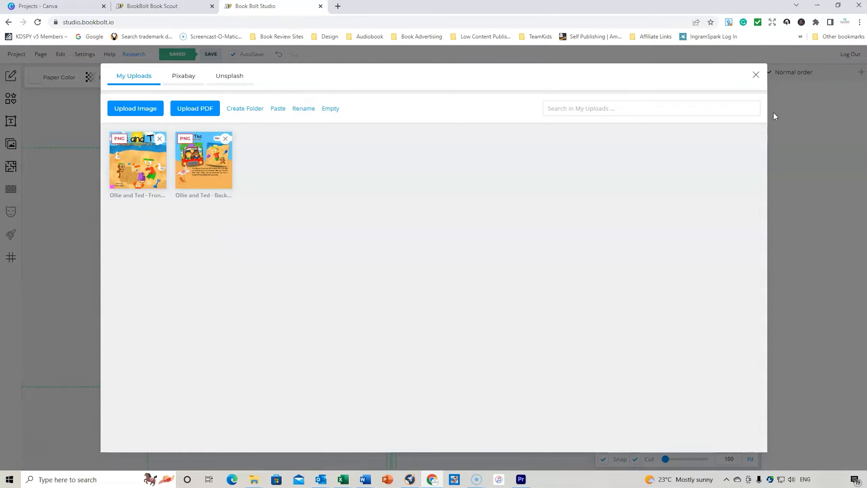
{"action": "left_click", "coordinate": [756, 75]}
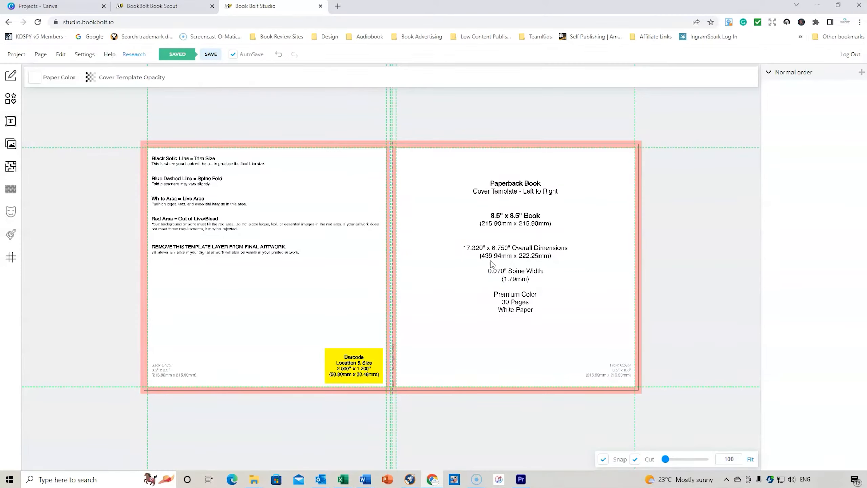
Place the uploaded front cover image on the front panel and enlarge it to the template's top, right and bottom bleed edges
{"action": "left_click", "coordinate": [10, 149]}
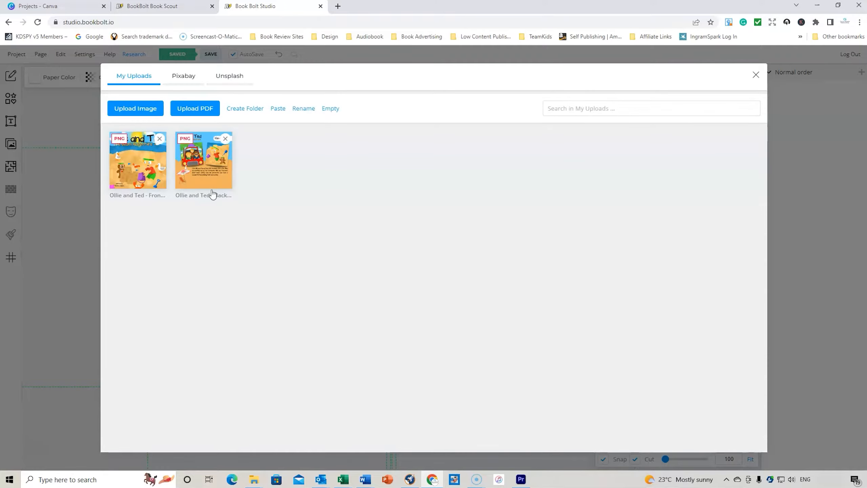
{"action": "left_click", "coordinate": [145, 162]}
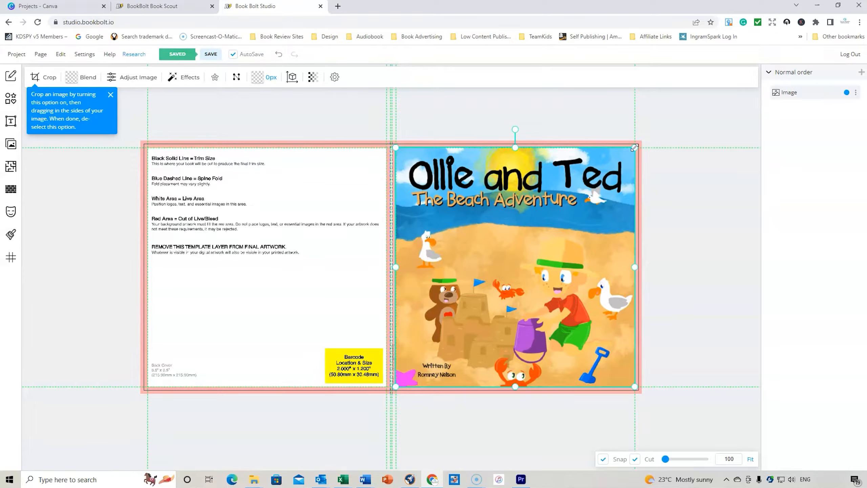
{"action": "left_click_drag", "start_coordinate": [635, 148], "coordinate": [644, 144]}
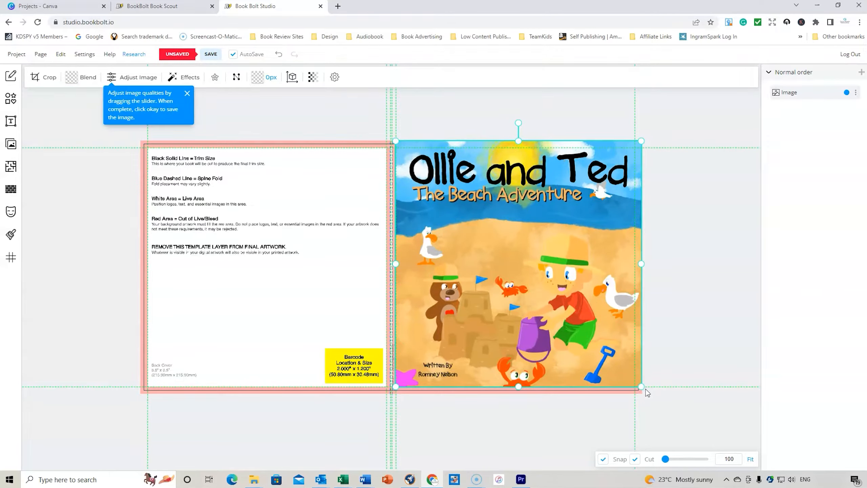
{"action": "left_click_drag", "start_coordinate": [519, 387], "coordinate": [517, 393]}
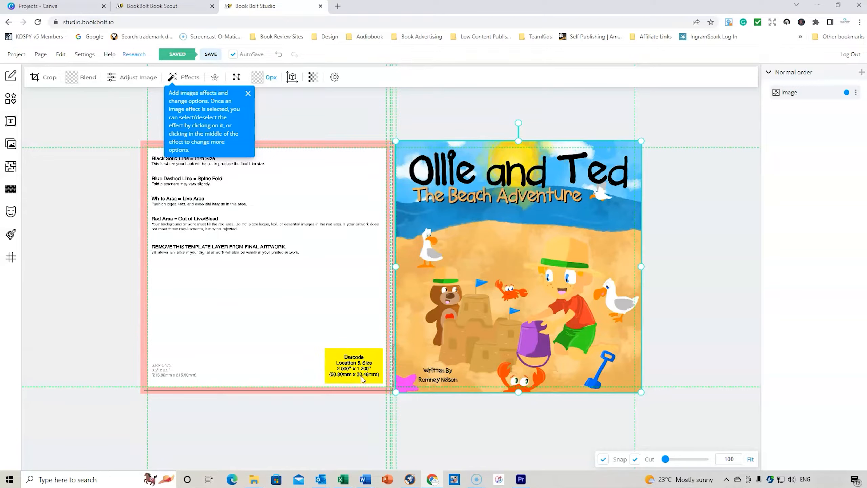
Add the uploaded back cover image and move it onto the back cover panel
{"action": "left_click", "coordinate": [11, 145]}
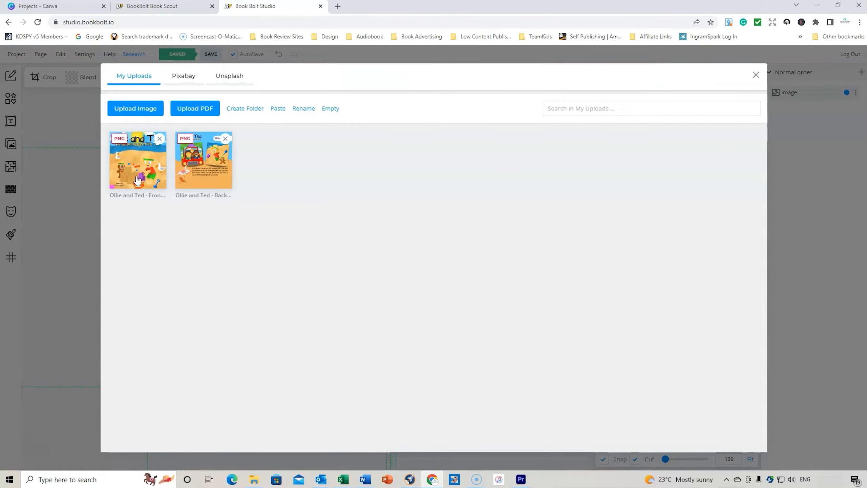
{"action": "left_click", "coordinate": [212, 170]}
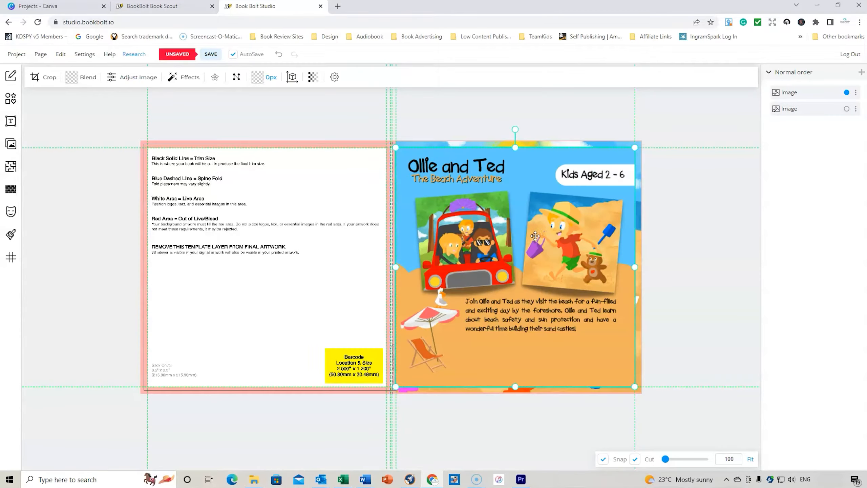
{"action": "left_click_drag", "start_coordinate": [520, 259], "coordinate": [275, 260]}
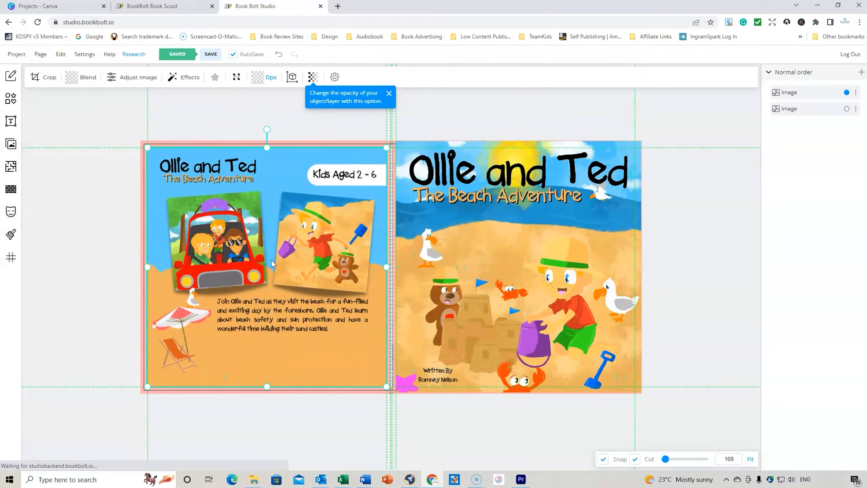
Stretch the back cover image over the back panel's top, left and bottom bleed edges, keeping snapping on
{"action": "left_click", "coordinate": [604, 460]}
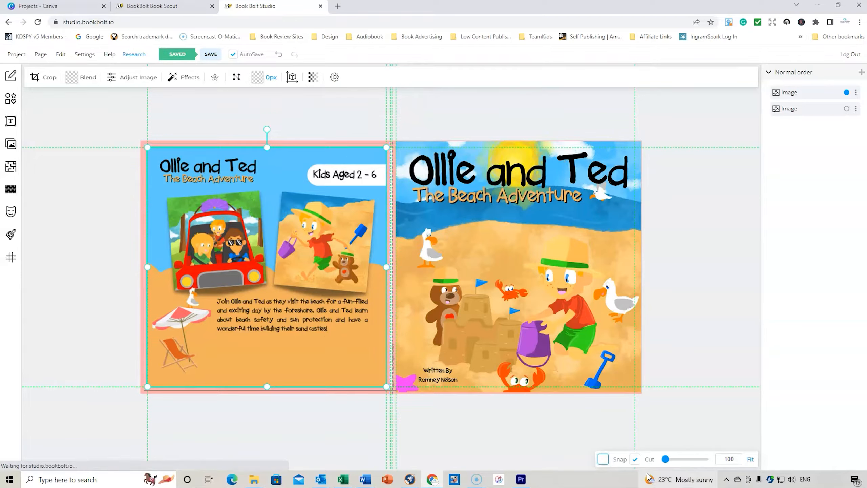
{"action": "left_click", "coordinate": [602, 460]}
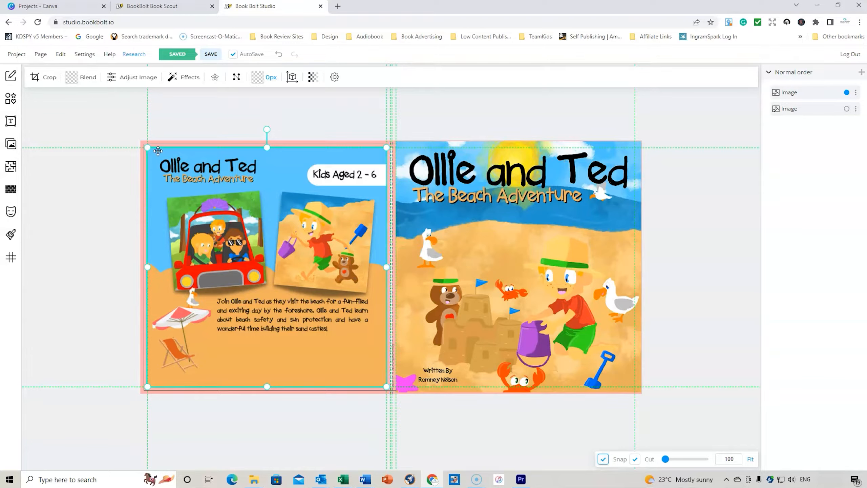
{"action": "left_click_drag", "start_coordinate": [147, 147], "coordinate": [145, 144]}
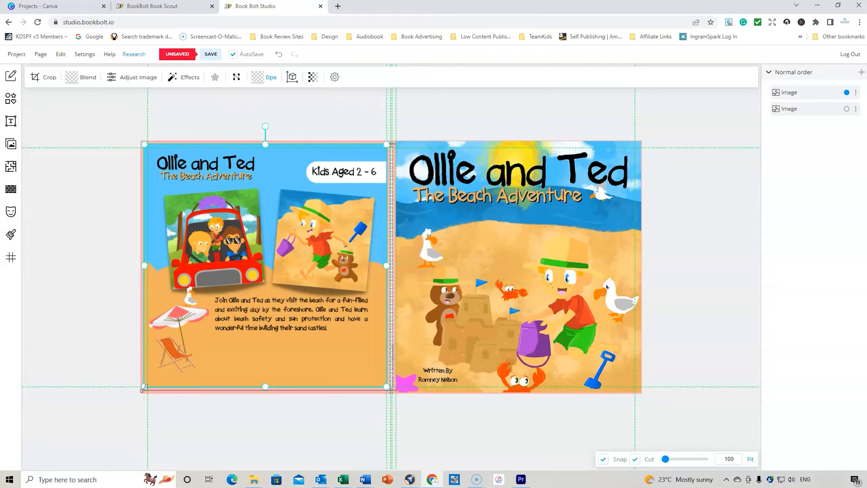
{"action": "left_click_drag", "start_coordinate": [144, 387], "coordinate": [139, 396]}
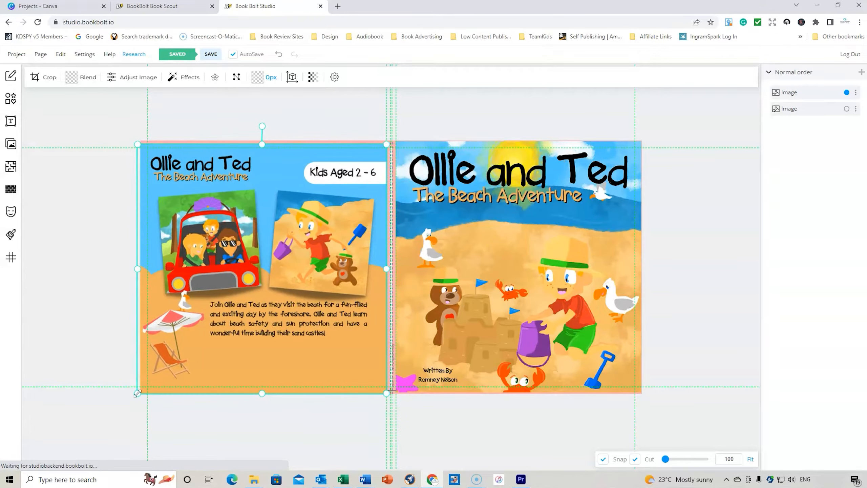
{"action": "left_click_drag", "start_coordinate": [389, 143], "coordinate": [389, 141]}
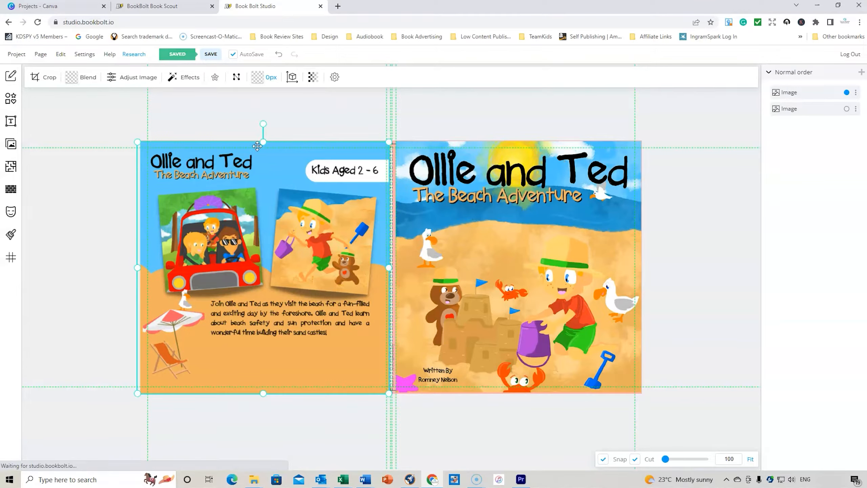
{"action": "left_click_drag", "start_coordinate": [263, 142], "coordinate": [263, 140]}
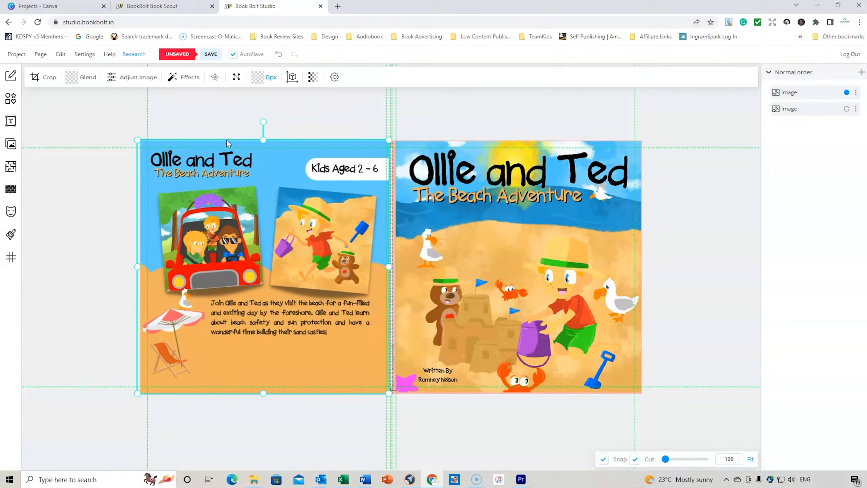
Fine-tune the front cover image's top and outer side edges so it fully covers the bleed area
{"action": "left_click", "coordinate": [533, 163]}
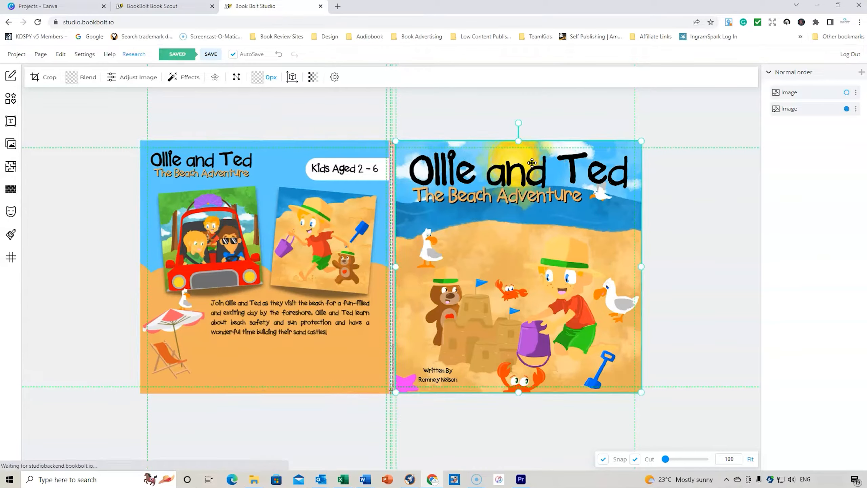
{"action": "left_click_drag", "start_coordinate": [519, 140], "coordinate": [519, 140]}
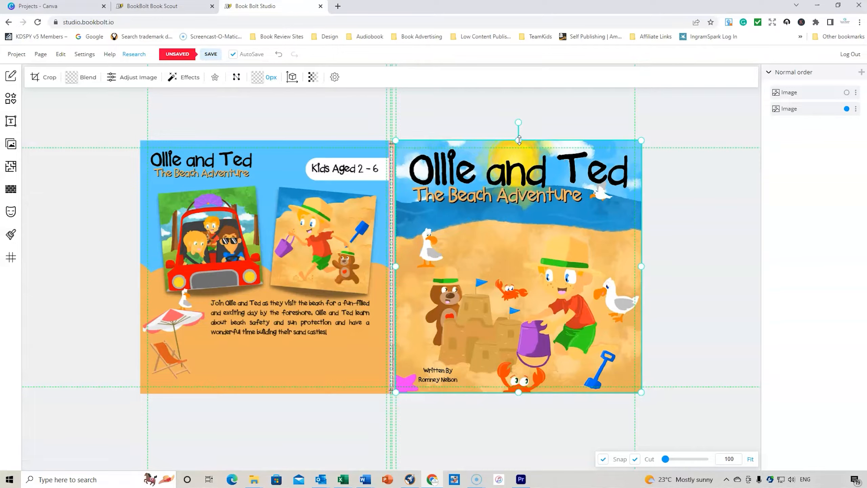
{"action": "left_click", "coordinate": [535, 114]}
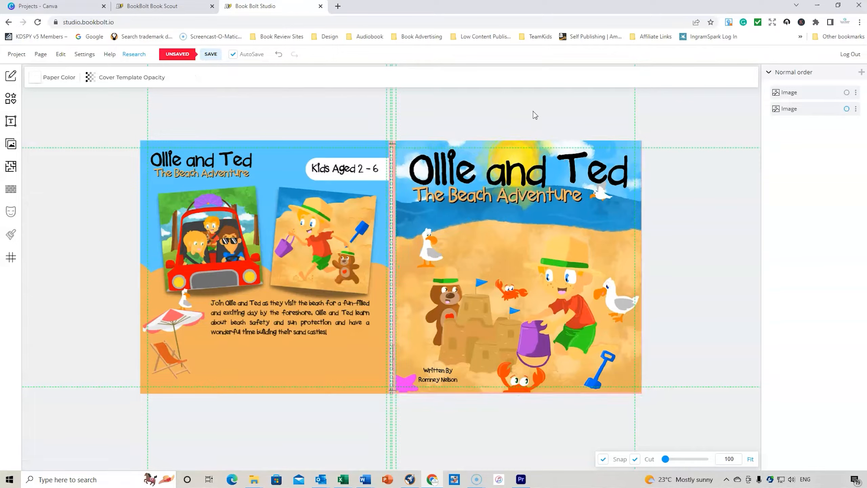
{"action": "left_click", "coordinate": [621, 191]}
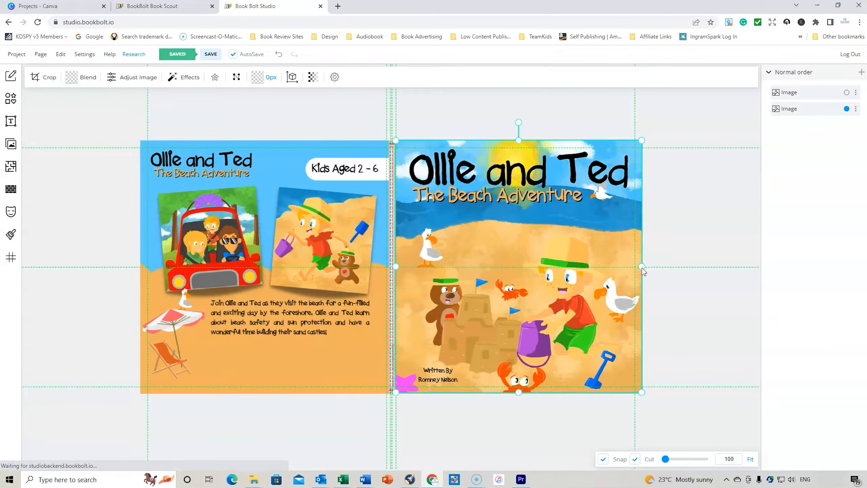
{"action": "left_click_drag", "start_coordinate": [641, 267], "coordinate": [642, 267]}
{"action": "left_click", "coordinate": [462, 110]}
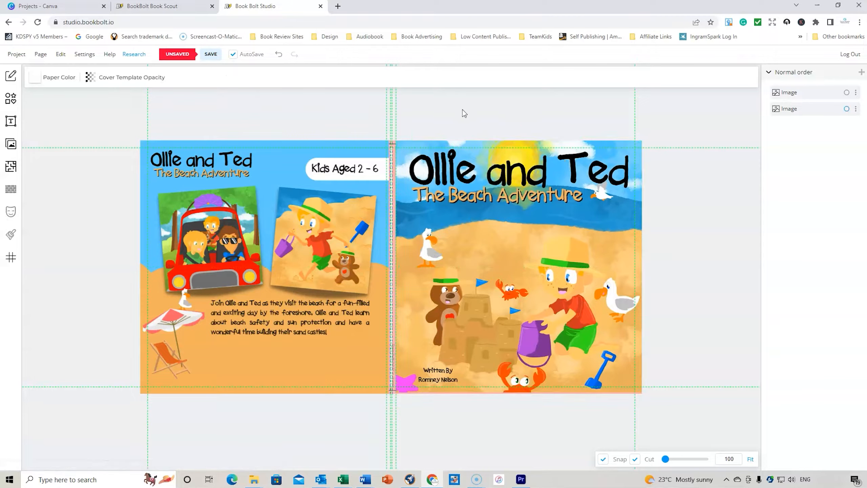
{"action": "left_click", "coordinate": [422, 213]}
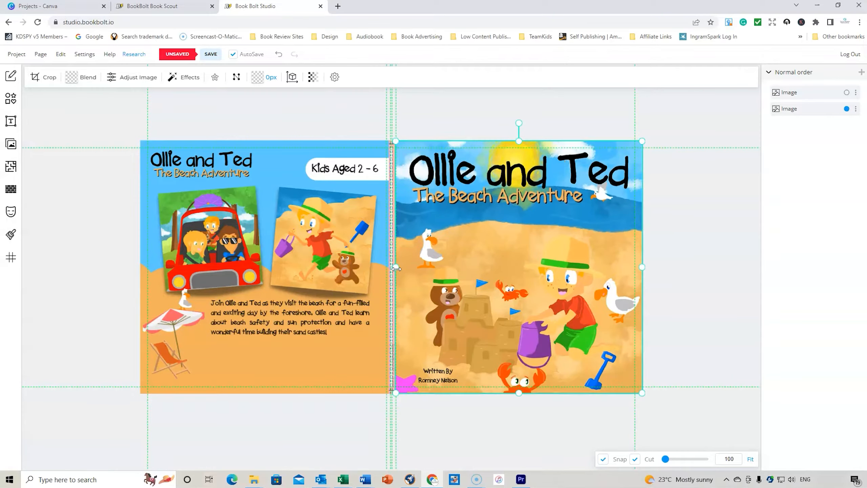
{"action": "left_click_drag", "start_coordinate": [395, 269], "coordinate": [395, 269]}
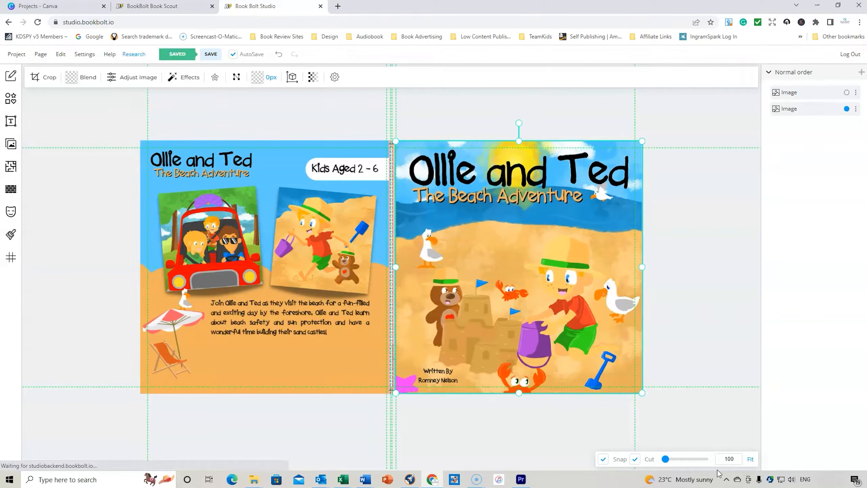
Extend the inner edges of the front and back cover images so they meet at the middle of the spine
{"action": "left_click_drag", "start_coordinate": [667, 458], "coordinate": [671, 458]}
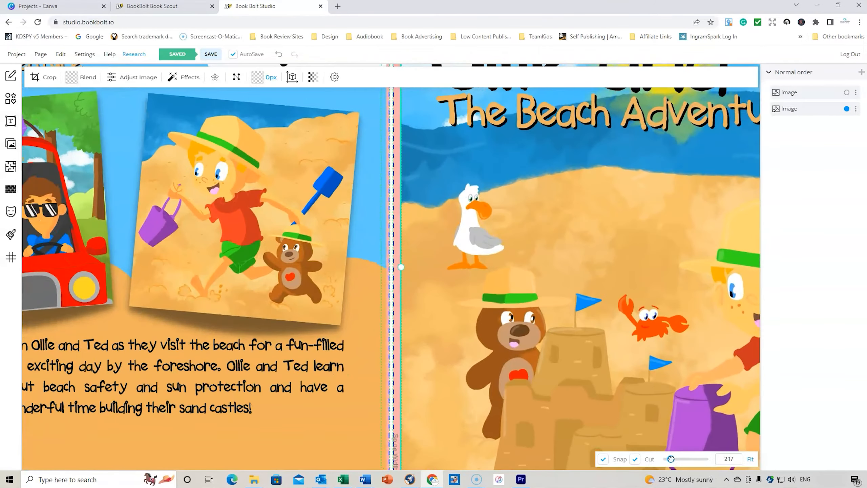
{"action": "left_click_drag", "start_coordinate": [401, 269], "coordinate": [394, 267]}
{"action": "left_click", "coordinate": [361, 272]}
{"action": "left_click", "coordinate": [400, 270]}
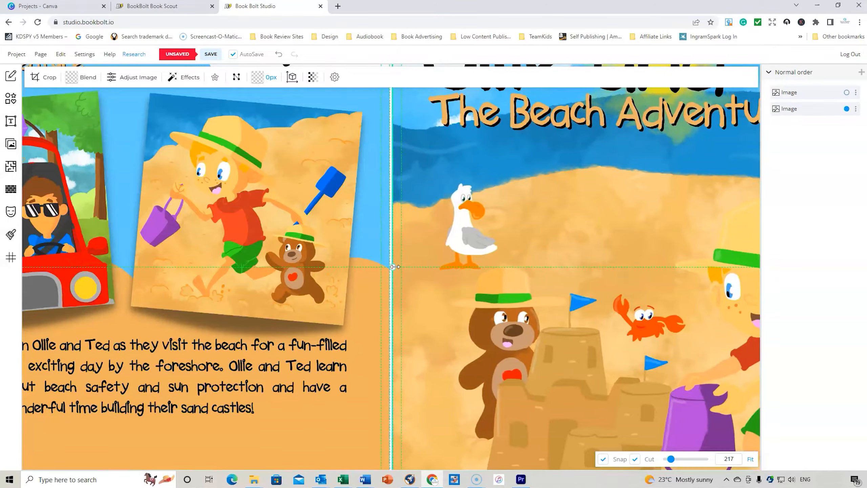
{"action": "scroll", "coordinate": [568, 245], "scroll_direction": "up", "scroll_amount": 2}
{"action": "scroll", "coordinate": [601, 236], "scroll_direction": "down", "scroll_amount": 4}
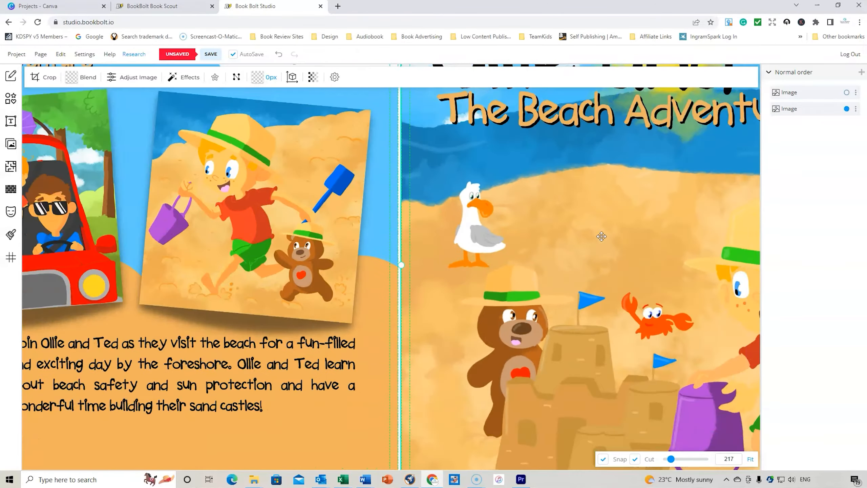
{"action": "scroll", "coordinate": [602, 236], "scroll_direction": "down", "scroll_amount": 2}
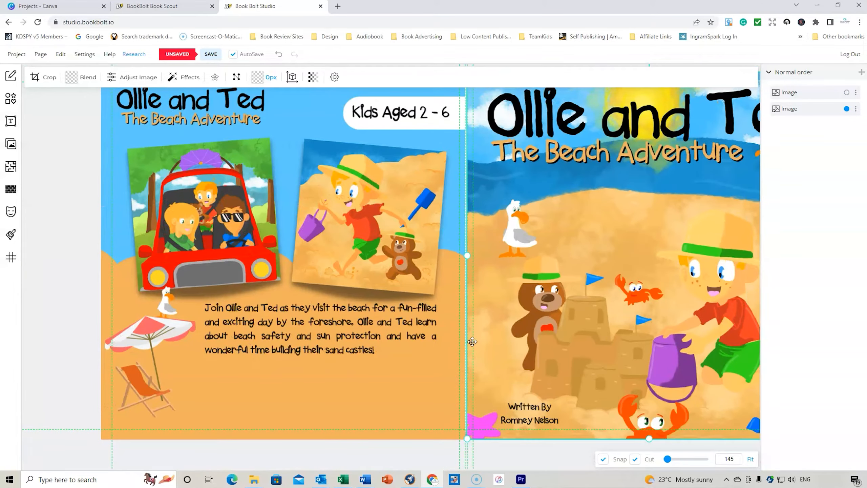
{"action": "left_click", "coordinate": [667, 460]}
{"action": "left_click_drag", "start_coordinate": [668, 460], "coordinate": [665, 460]}
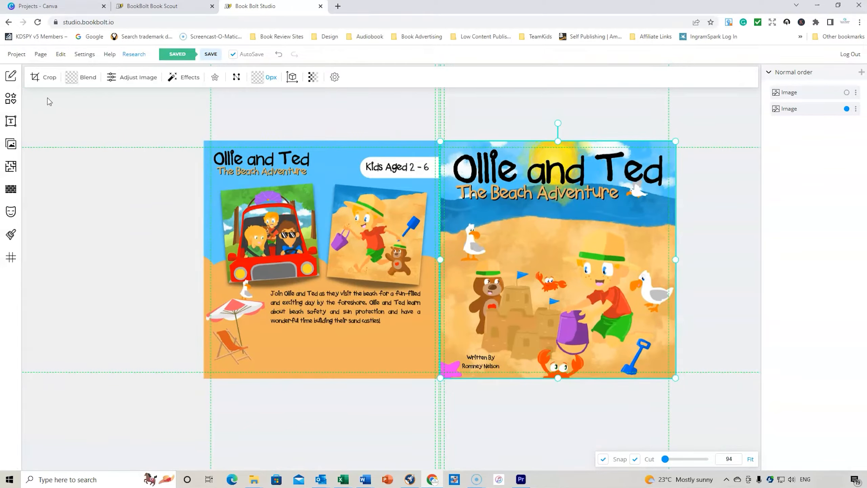
Draw a few short black freehand strokes with a size 3 brush on the back cover, including beside the car picture
{"action": "left_click", "coordinate": [11, 77]}
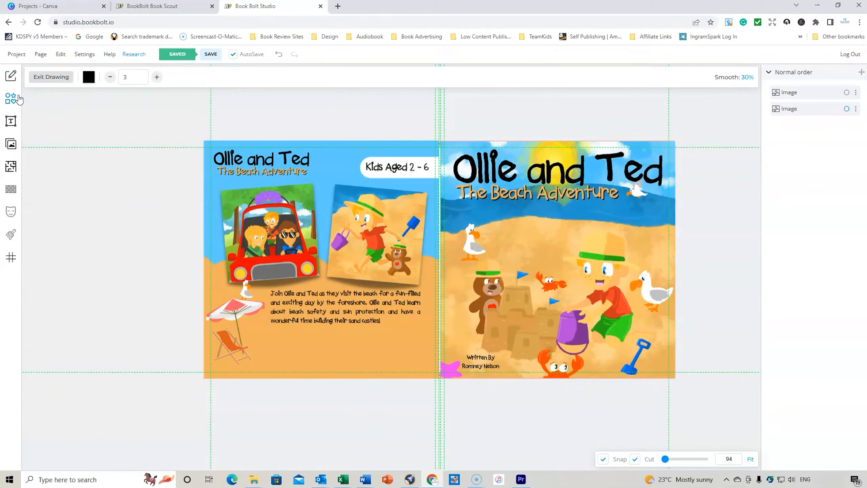
{"action": "left_click", "coordinate": [11, 144]}
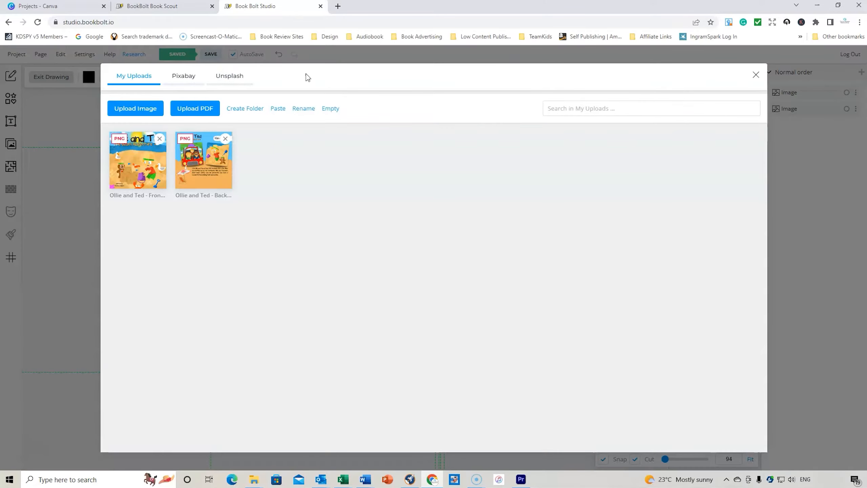
{"action": "left_click", "coordinate": [756, 74]}
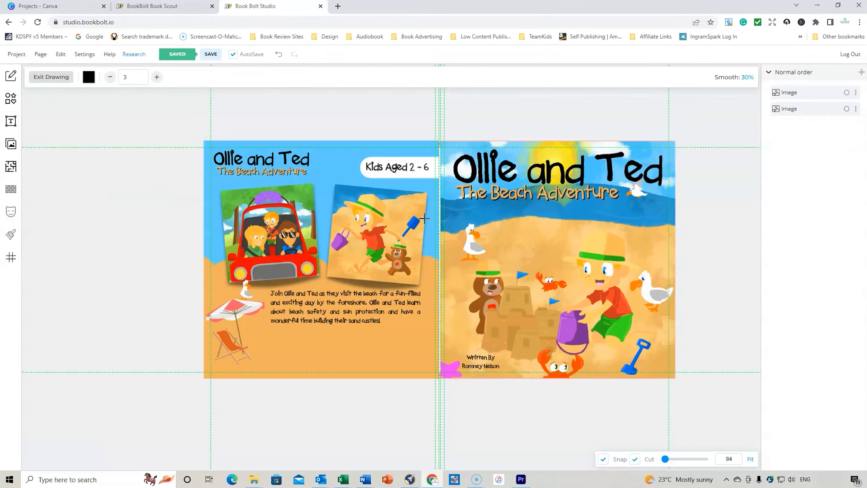
{"action": "left_click", "coordinate": [393, 141]}
{"action": "left_click", "coordinate": [392, 144]}
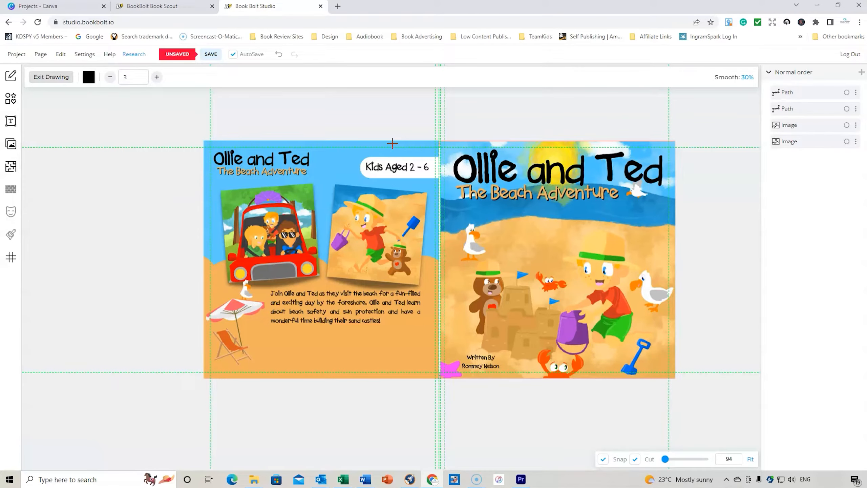
{"action": "left_click", "coordinate": [88, 78]}
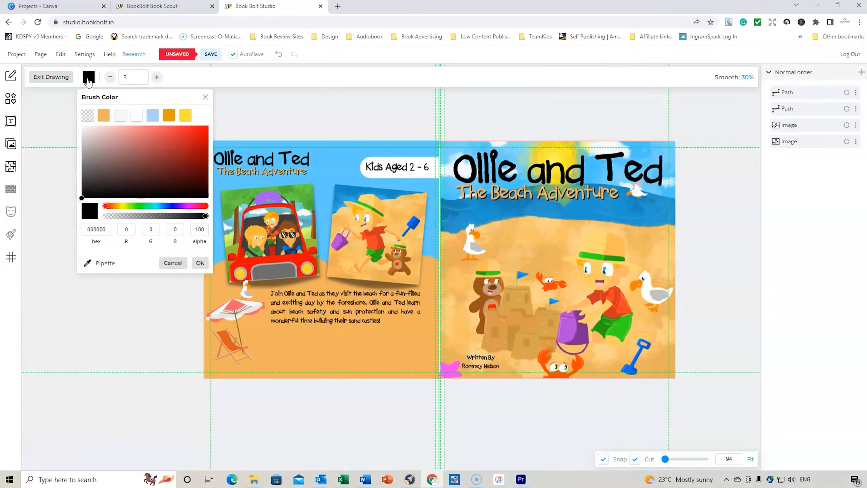
{"action": "left_click", "coordinate": [206, 96]}
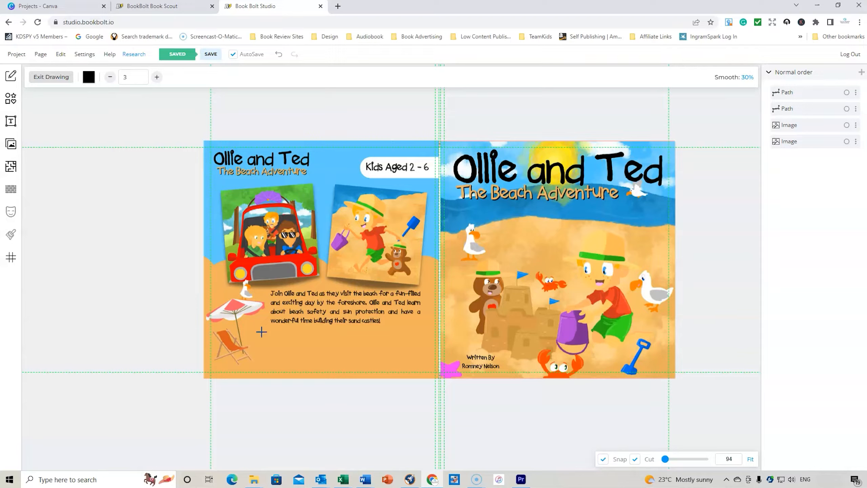
{"action": "left_click", "coordinate": [307, 317]}
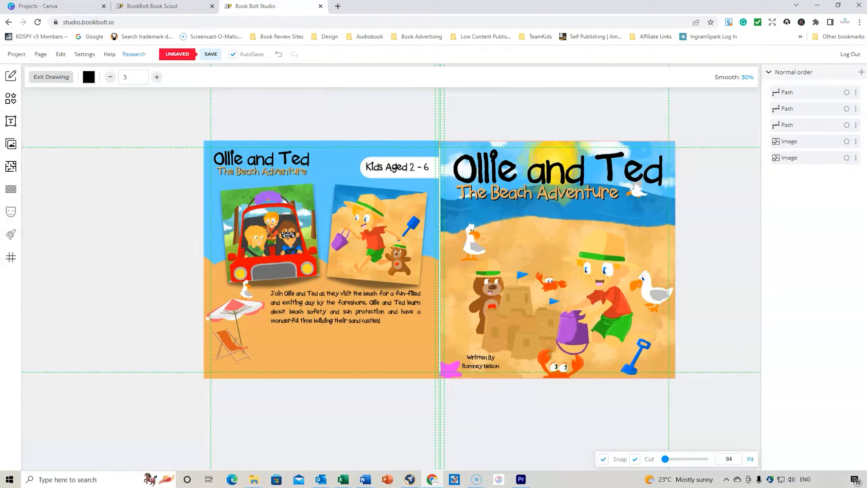
{"action": "mouse_move", "coordinate": [294, 235]}
{"action": "left_mouse_down"}
{"action": "mouse_move", "coordinate": [316, 235]}
{"action": "mouse_move", "coordinate": [322, 219]}
{"action": "left_mouse_up"}
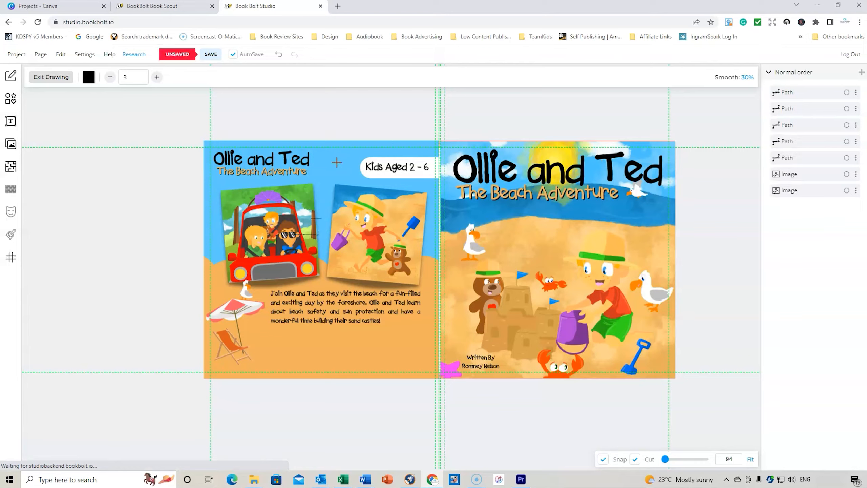
View the available text styles and leave drawing mode
{"action": "left_click", "coordinate": [11, 122]}
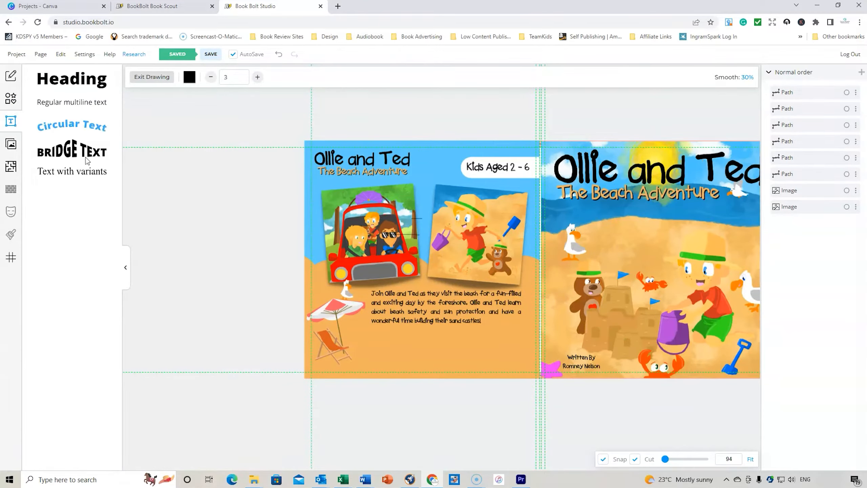
{"action": "left_click", "coordinate": [11, 144]}
{"action": "left_click", "coordinate": [11, 144]}
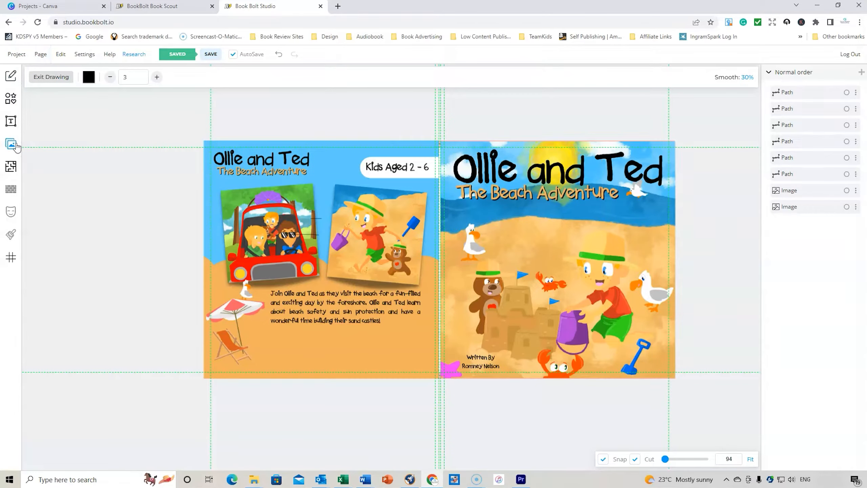
{"action": "left_click", "coordinate": [48, 81]}
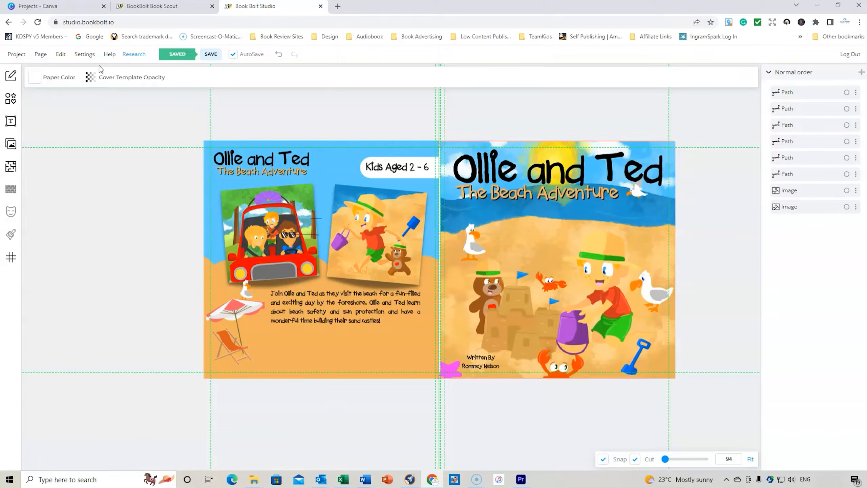
Hide the cover template and set the paper color to the sand orange (f2b25d) sampled from the back cover image
{"action": "left_click", "coordinate": [90, 78]}
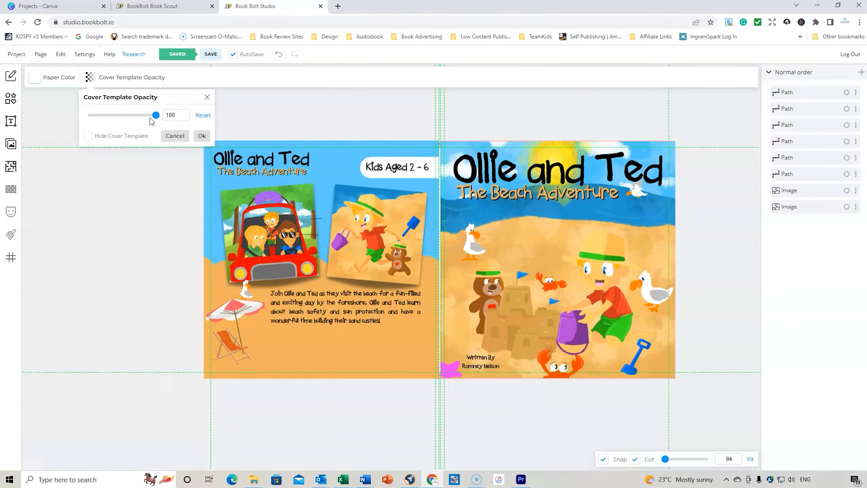
{"action": "left_click", "coordinate": [89, 137]}
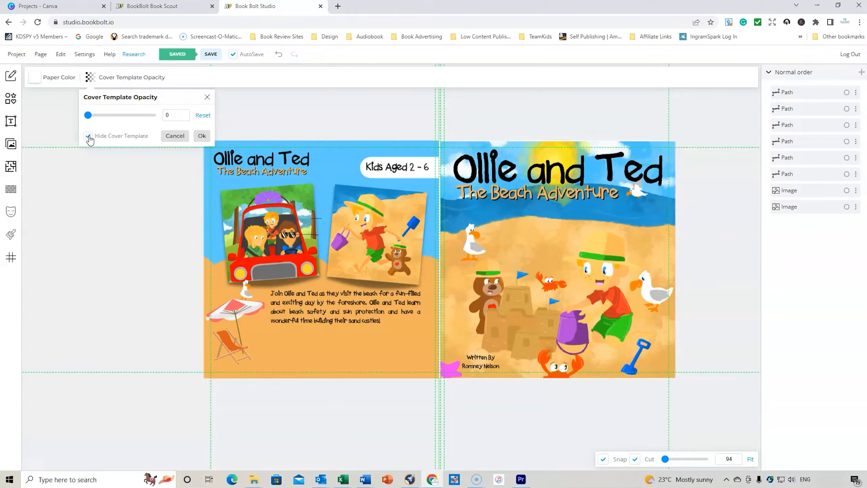
{"action": "left_click", "coordinate": [36, 78]}
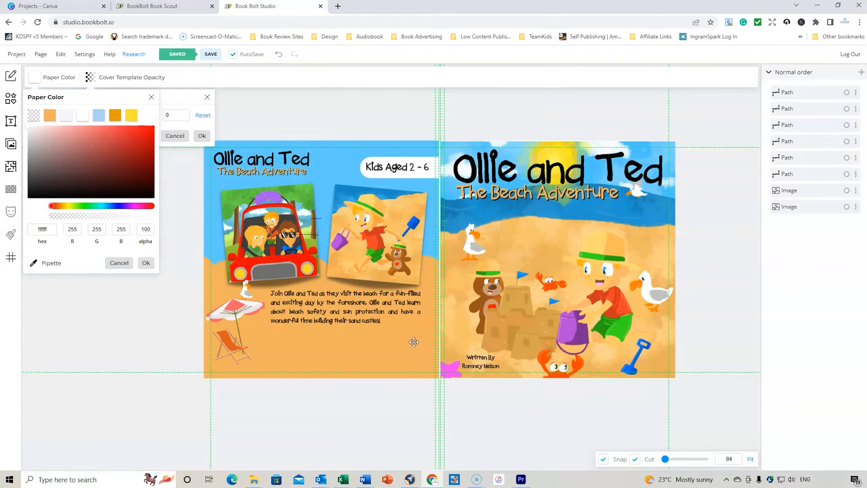
{"action": "left_click", "coordinate": [34, 264]}
{"action": "left_click", "coordinate": [428, 279]}
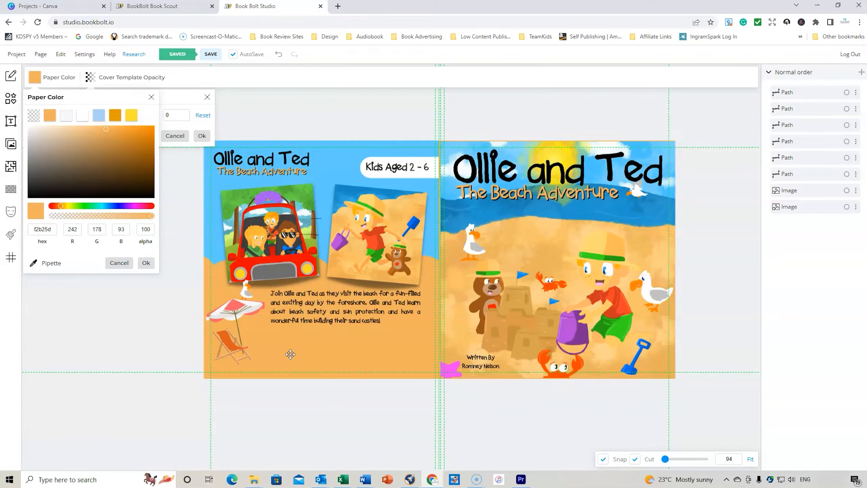
Stretch the front cover image's top edge slightly upward to cover the remaining gap along the bleed
{"action": "left_click", "coordinate": [595, 147]}
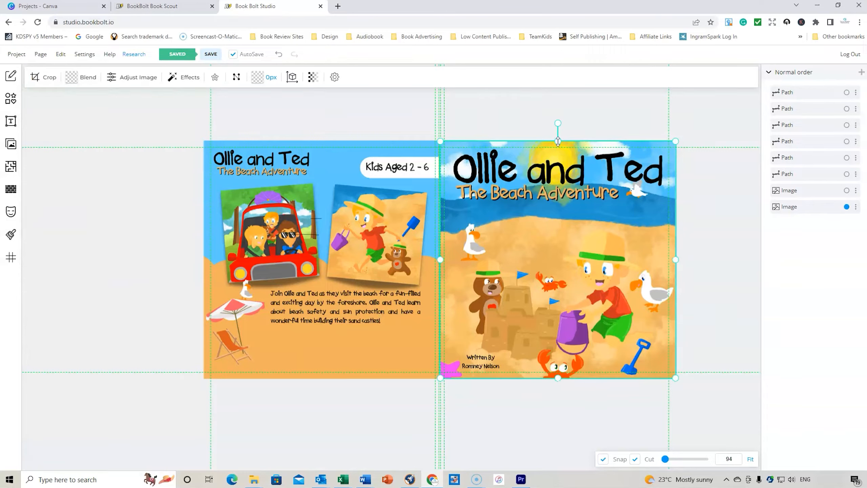
{"action": "left_click_drag", "start_coordinate": [559, 141], "coordinate": [558, 139]}
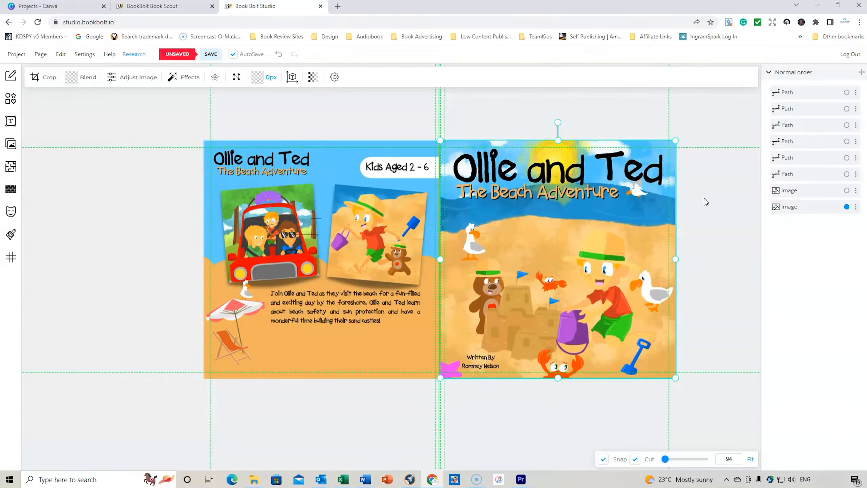
{"action": "left_click", "coordinate": [714, 198]}
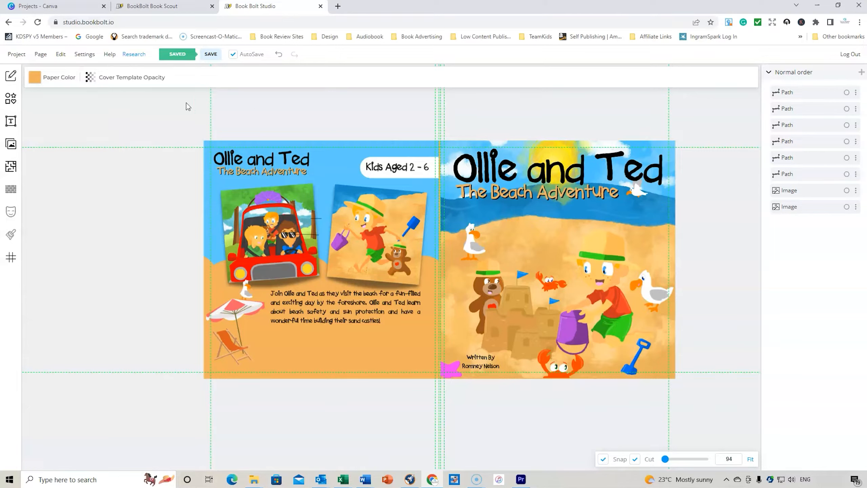
Apply the hidden cover template setting and download the project in CMYK
{"action": "left_click", "coordinate": [90, 79]}
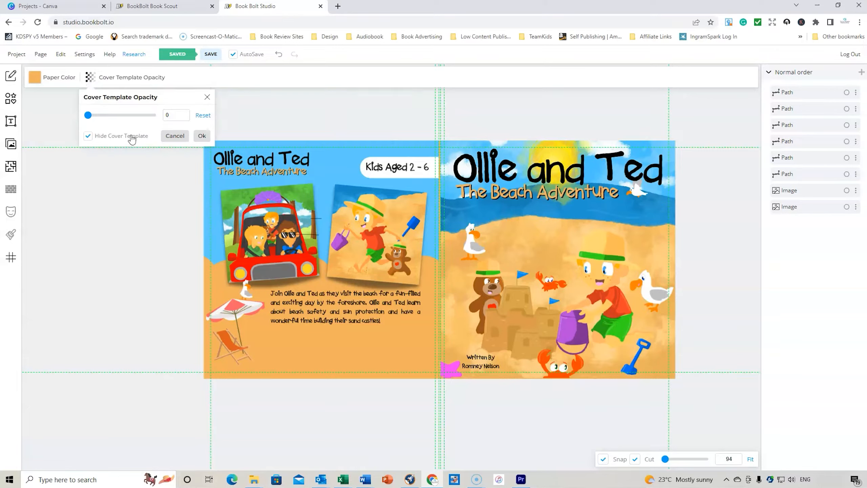
{"action": "left_click", "coordinate": [202, 136]}
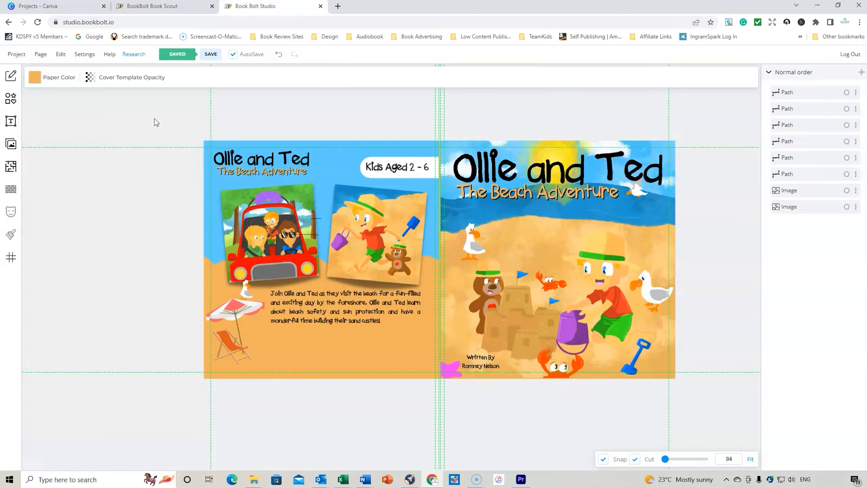
{"action": "left_click", "coordinate": [21, 58]}
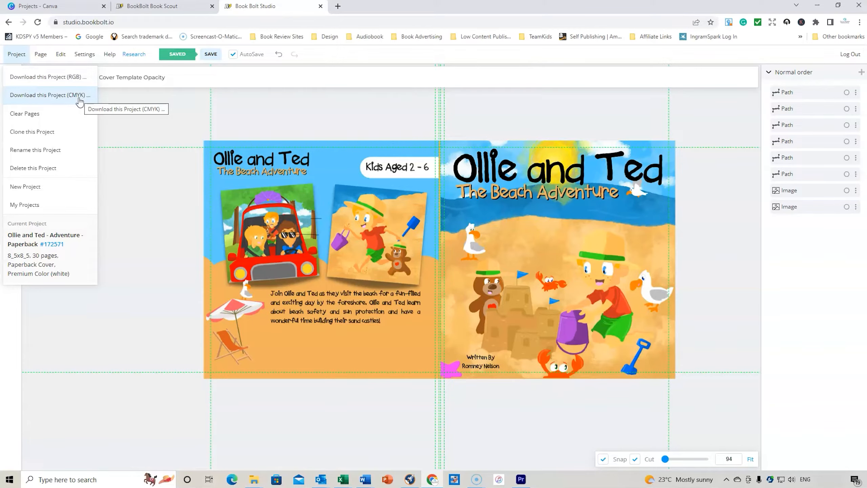
{"action": "left_click", "coordinate": [33, 99]}
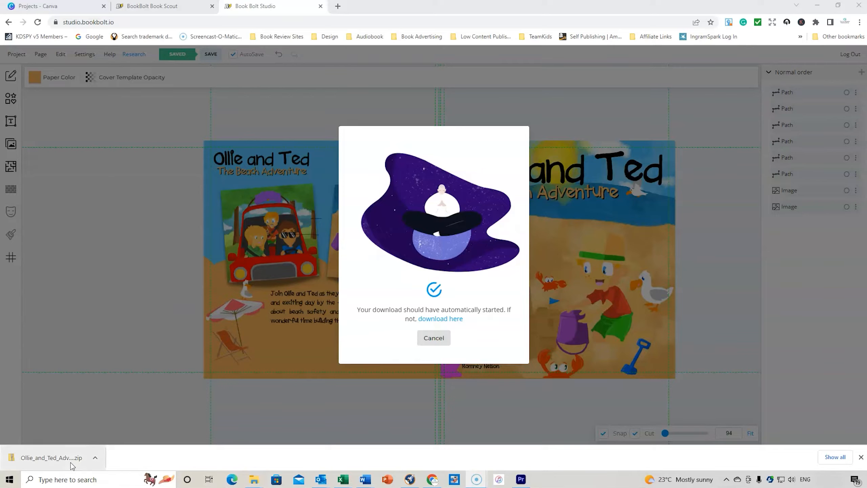
Open the Paperback Cover PDF from the downloaded zip in Adobe Acrobat, check the whole cover at 75% zoom and close it
{"action": "left_click", "coordinate": [60, 456]}
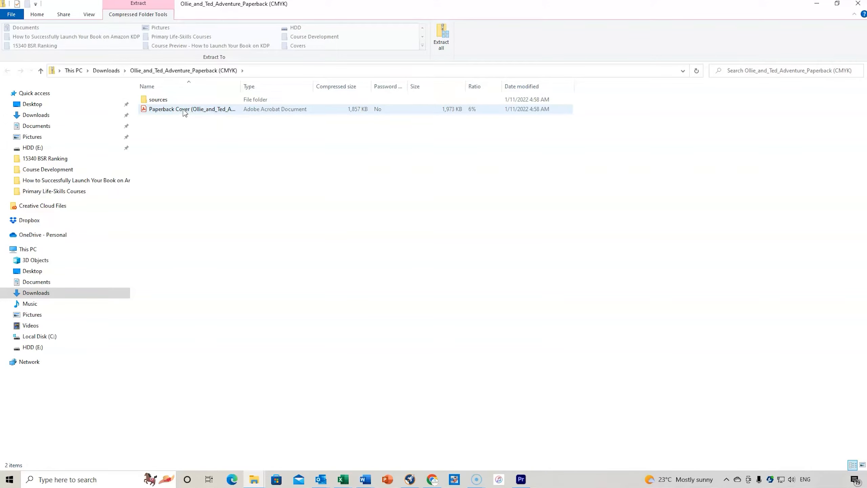
{"action": "double_click", "coordinate": [185, 113]}
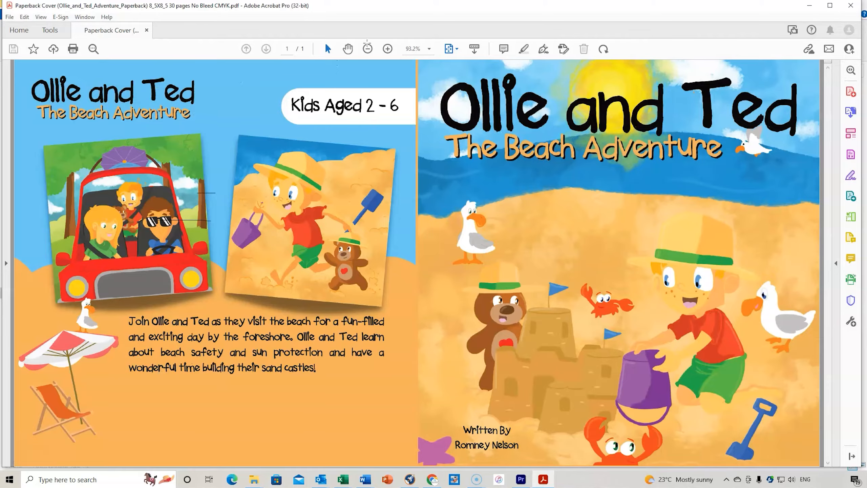
{"action": "left_click", "coordinate": [367, 49]}
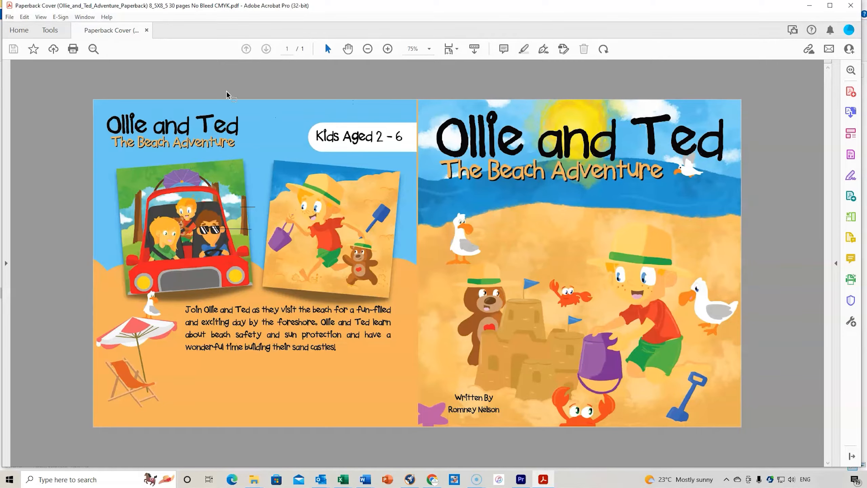
{"action": "left_click", "coordinate": [851, 7]}
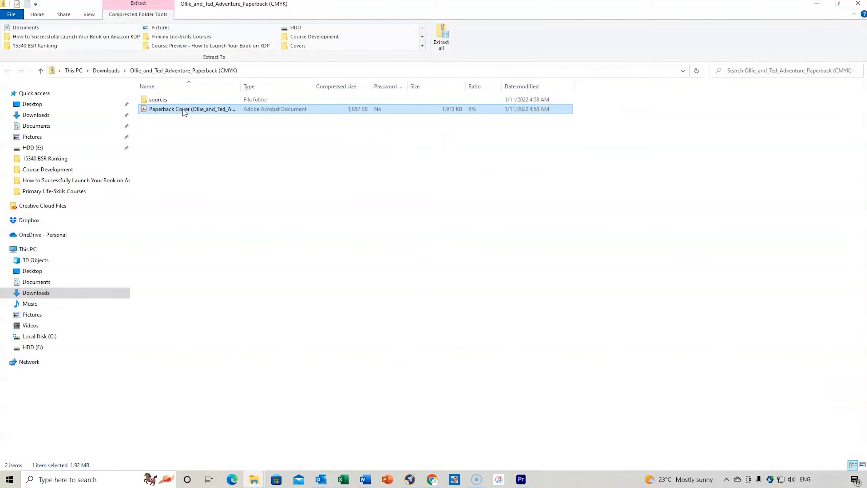
Cut the Paperback Cover PDF from the Ollie_and_Ted_Adventure_Paperback (CMYK) zip in Downloads
{"action": "right_click", "coordinate": [184, 110]}
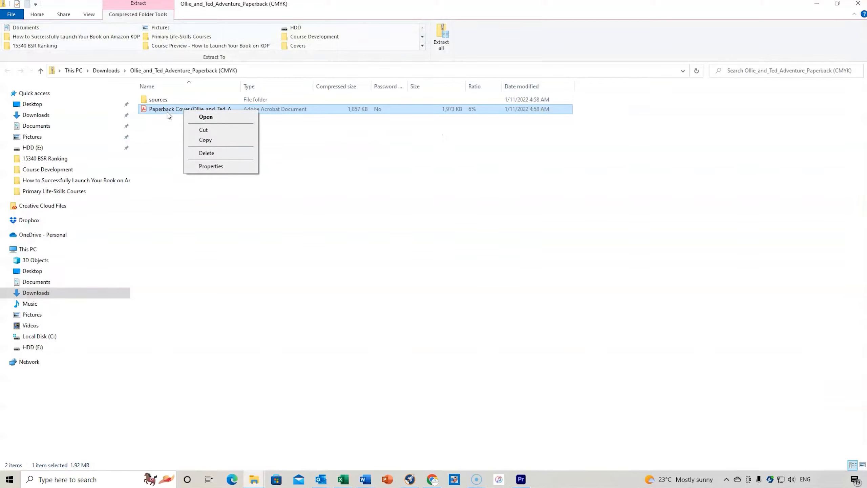
{"action": "left_click", "coordinate": [107, 70]}
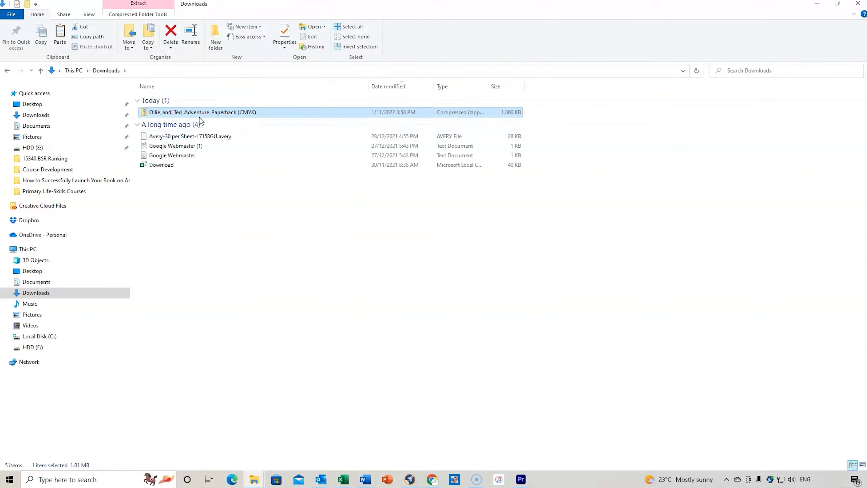
{"action": "double_click", "coordinate": [190, 115]}
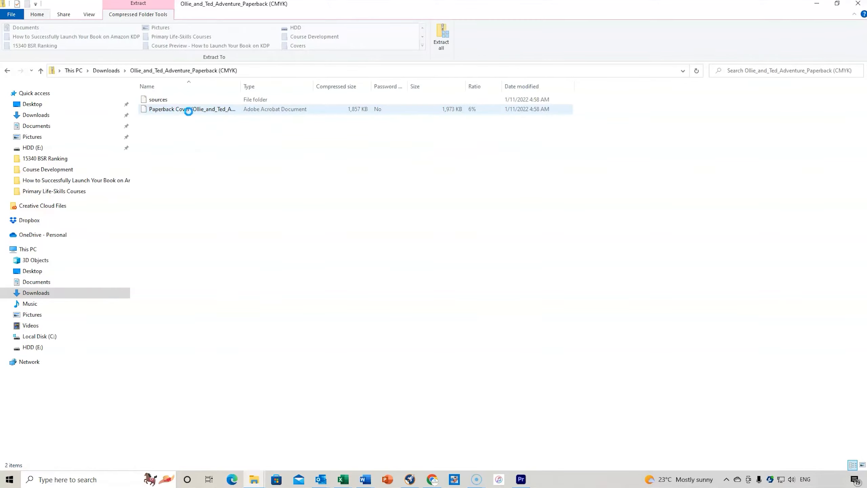
{"action": "left_click", "coordinate": [179, 112]}
{"action": "right_click", "coordinate": [179, 112]}
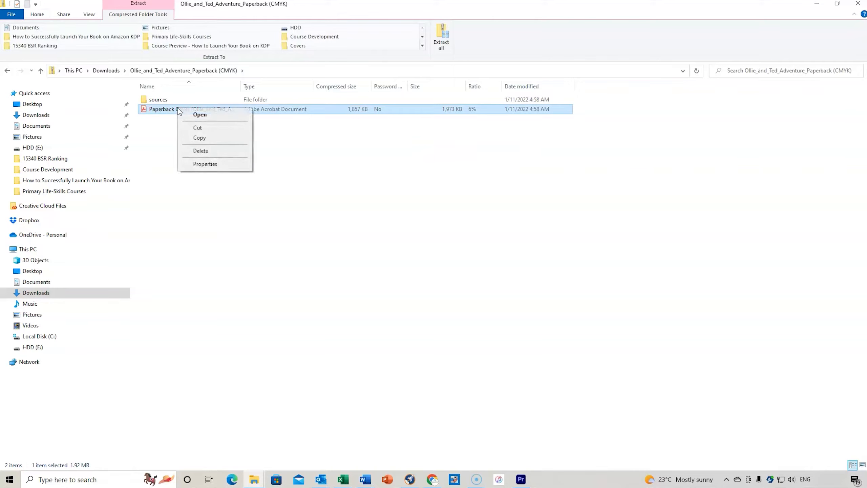
{"action": "left_click", "coordinate": [198, 128]}
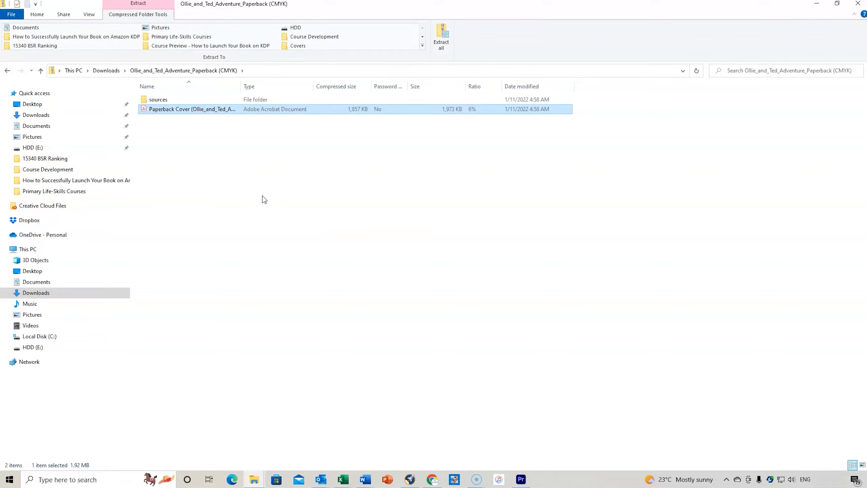
Switch to Book Bolt Studio in Chrome, dismiss the finished download dialog and start a new project
{"action": "left_click", "coordinate": [433, 480]}
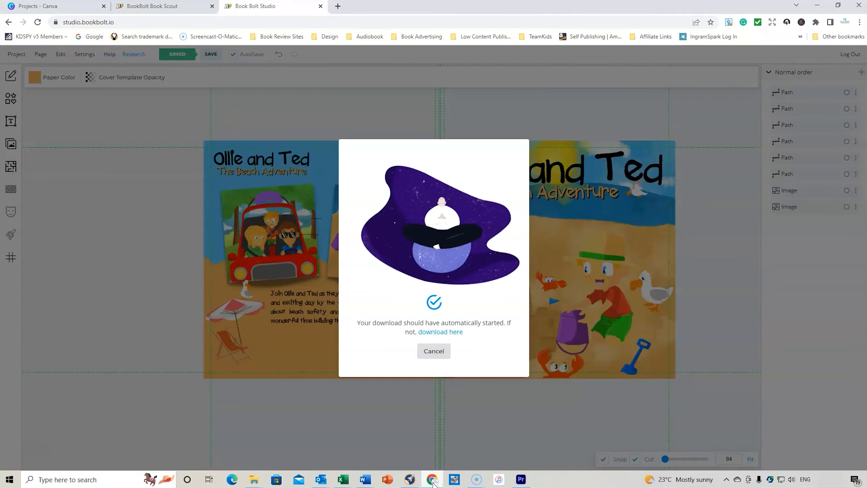
{"action": "left_click", "coordinate": [439, 353]}
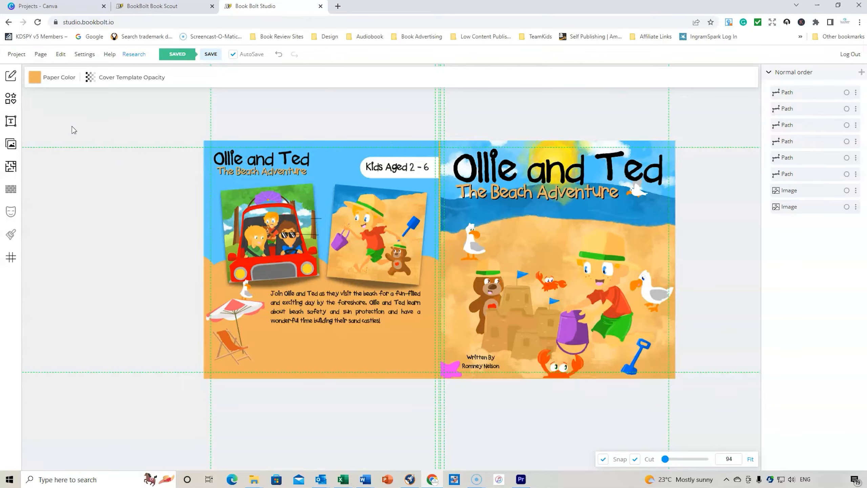
{"action": "left_click", "coordinate": [16, 55]}
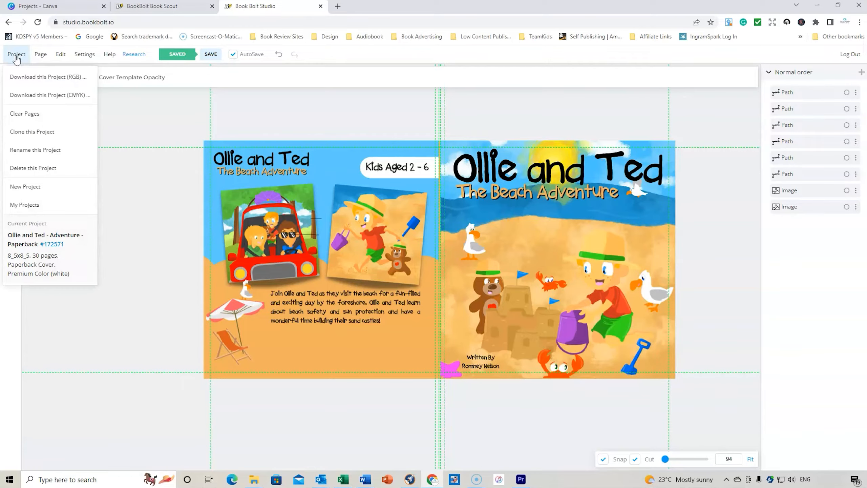
{"action": "left_click", "coordinate": [47, 188]}
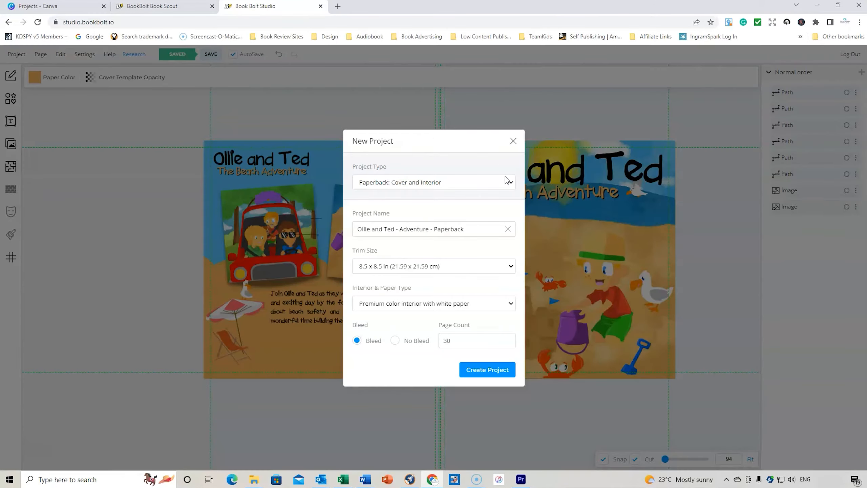
Choose the Hardcover: Cover and Interior project type and check which trim sizes it offers
{"action": "left_click", "coordinate": [512, 185]}
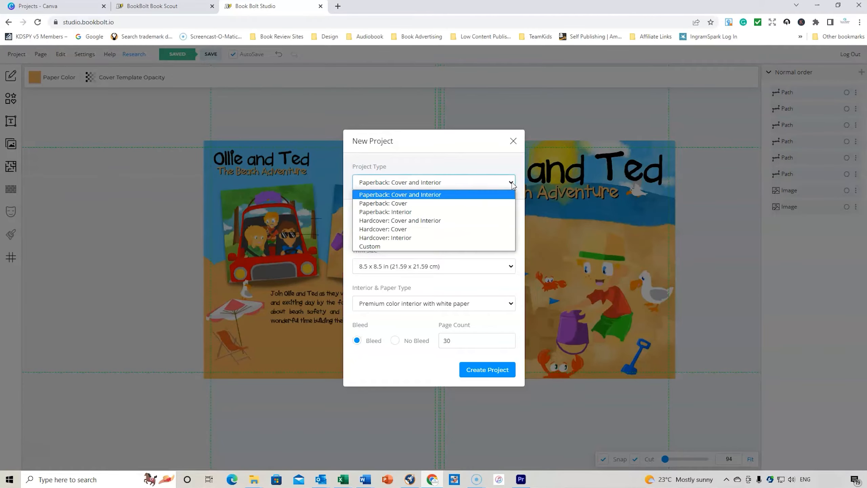
{"action": "left_click", "coordinate": [414, 222]}
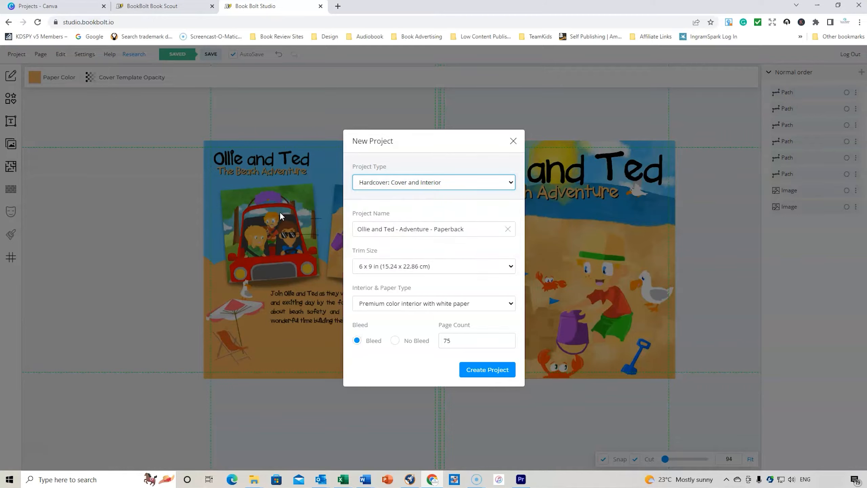
{"action": "left_click", "coordinate": [511, 267]}
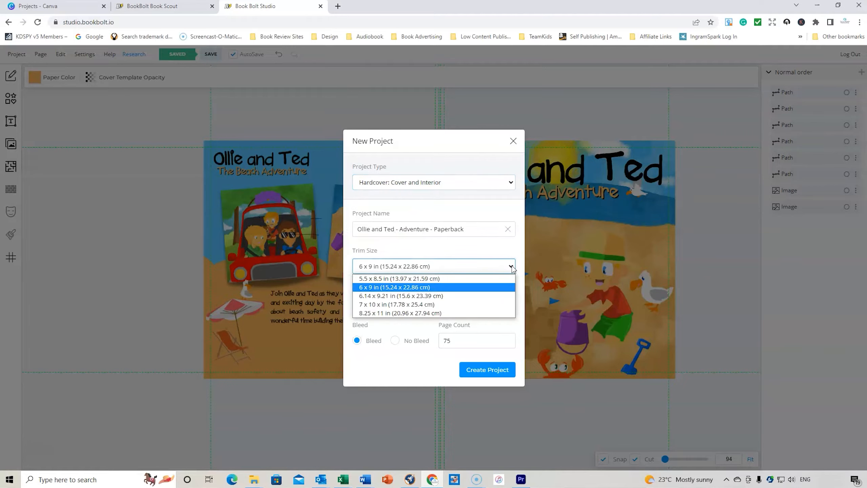
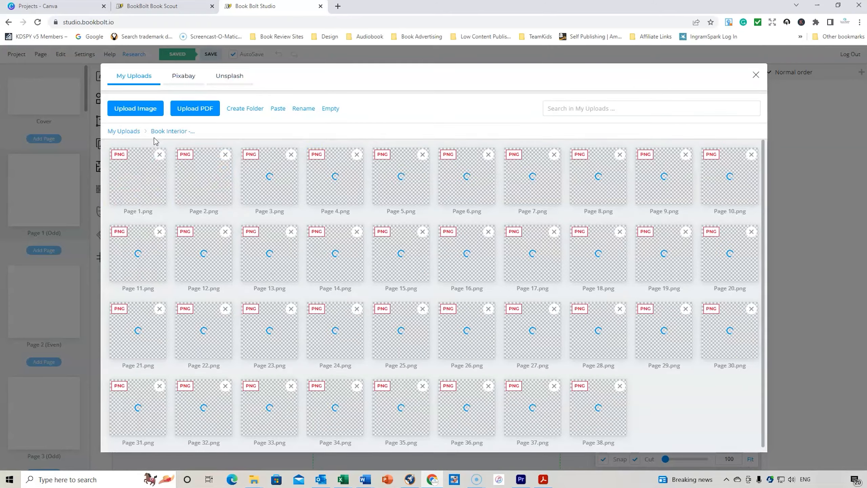
Try placing Page 2.png on page 1 and shifting it slightly upward, and switch to page 2 without keeping the changes
{"action": "left_click", "coordinate": [207, 180]}
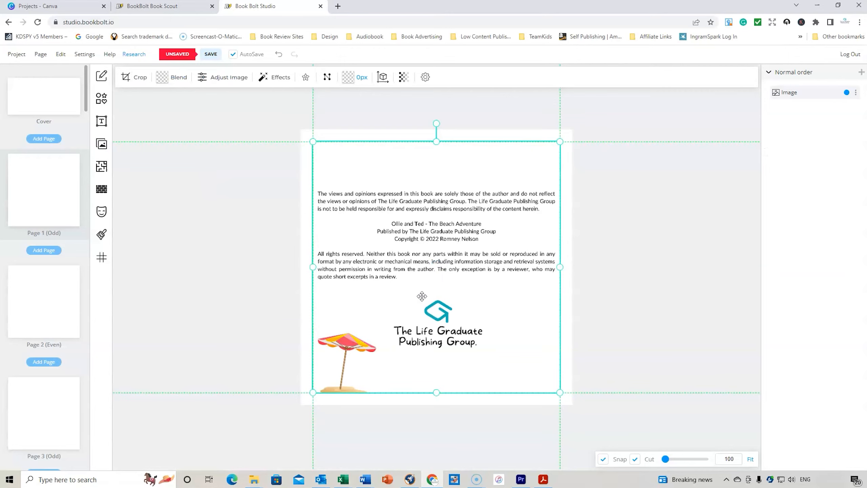
{"action": "left_click_drag", "start_coordinate": [443, 289], "coordinate": [443, 270]}
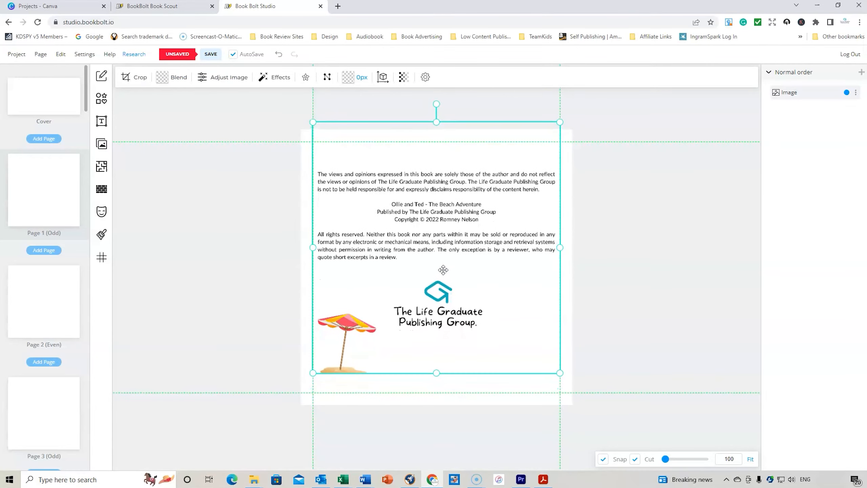
{"action": "left_click", "coordinate": [59, 309]}
{"action": "left_click", "coordinate": [478, 73]}
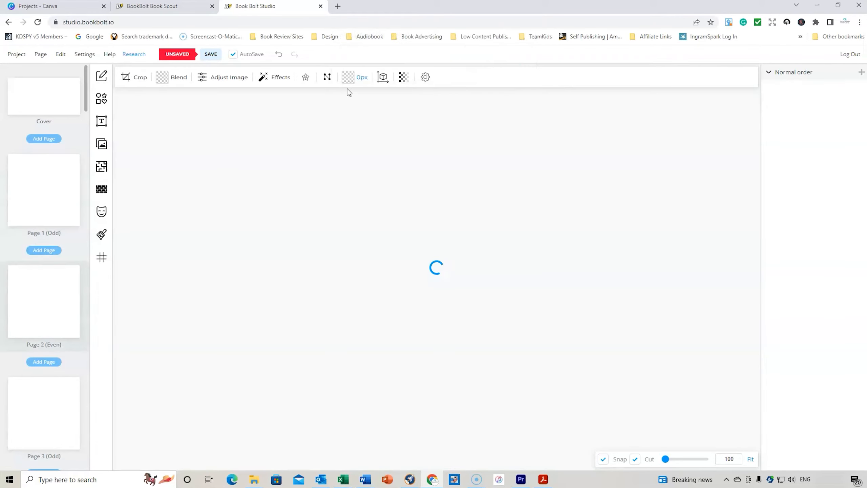
{"action": "left_click", "coordinate": [211, 54]}
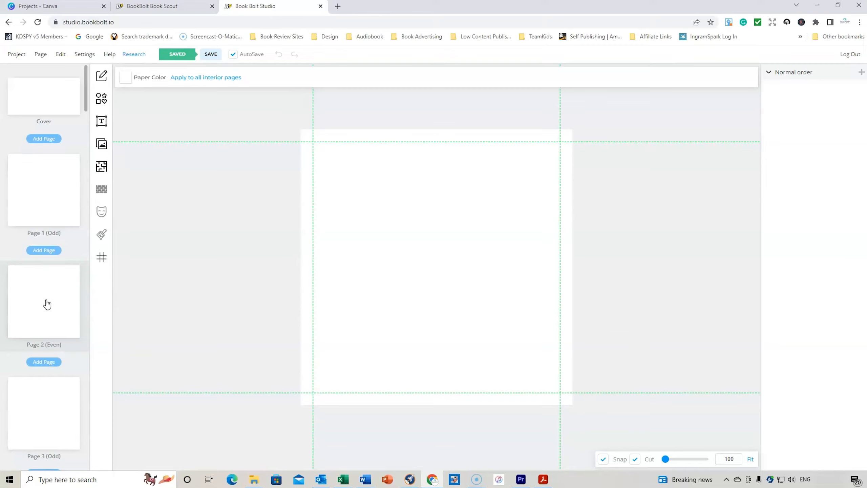
Try placing Page 3.png from the Book Interior folder on page 2, and return to page 1 without saving
{"action": "left_click", "coordinate": [102, 143]}
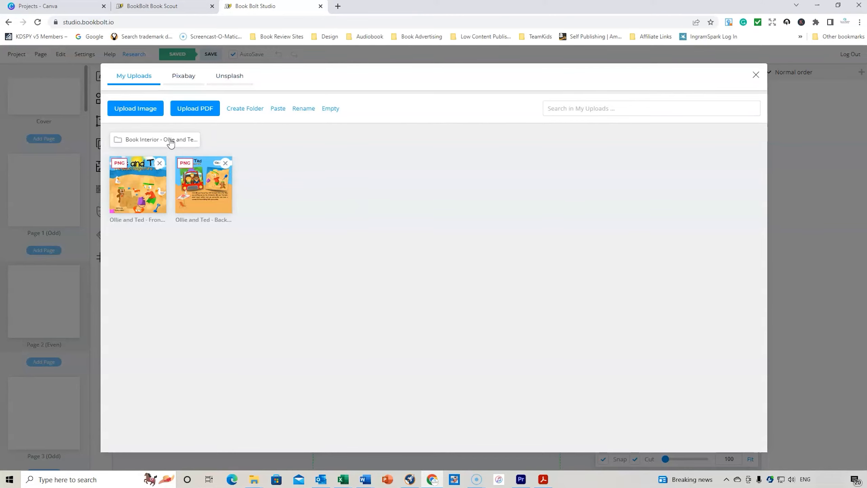
{"action": "left_click", "coordinate": [176, 141]}
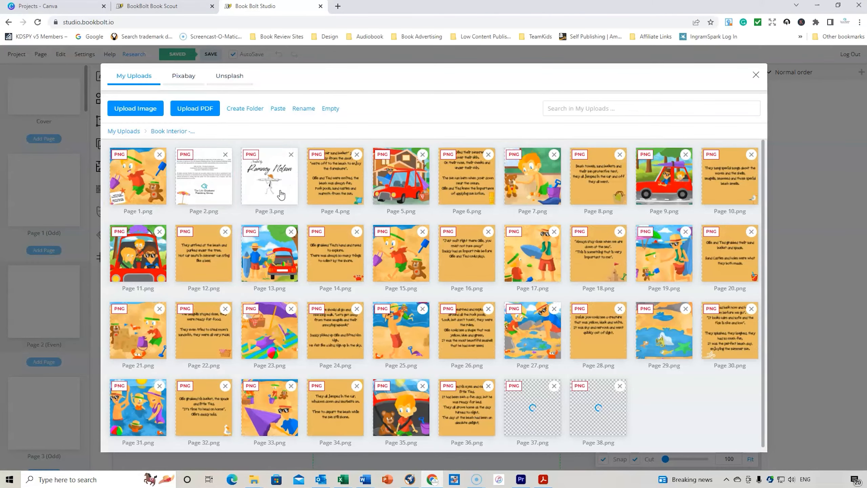
{"action": "left_click", "coordinate": [273, 185]}
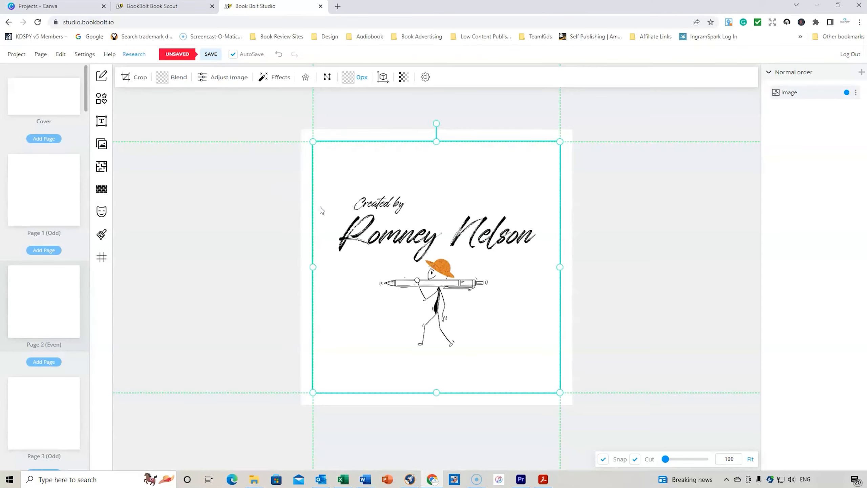
{"action": "left_click", "coordinate": [48, 184]}
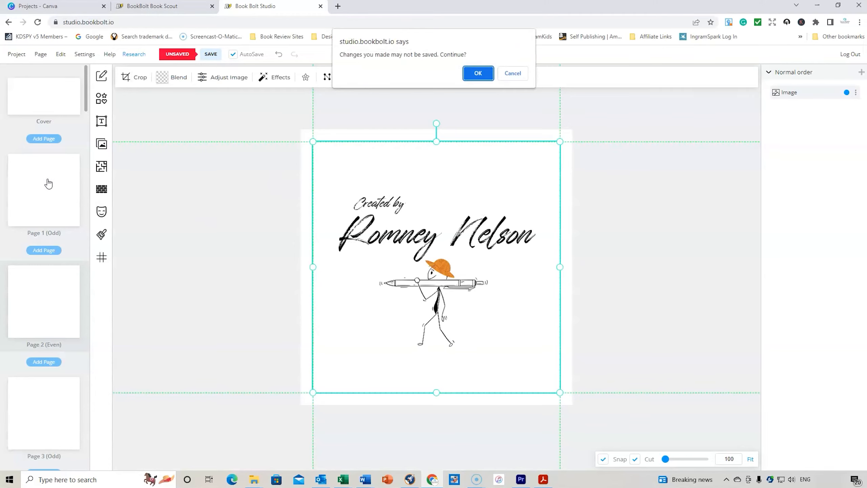
{"action": "left_click", "coordinate": [478, 73]}
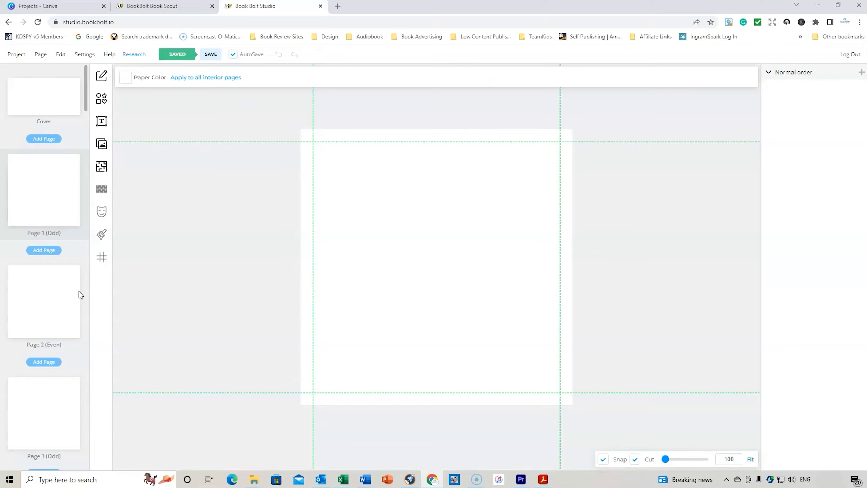
Insert Page 3.png from the Book Interior uploads folder on page 2 and save the project
{"action": "left_click", "coordinate": [46, 312]}
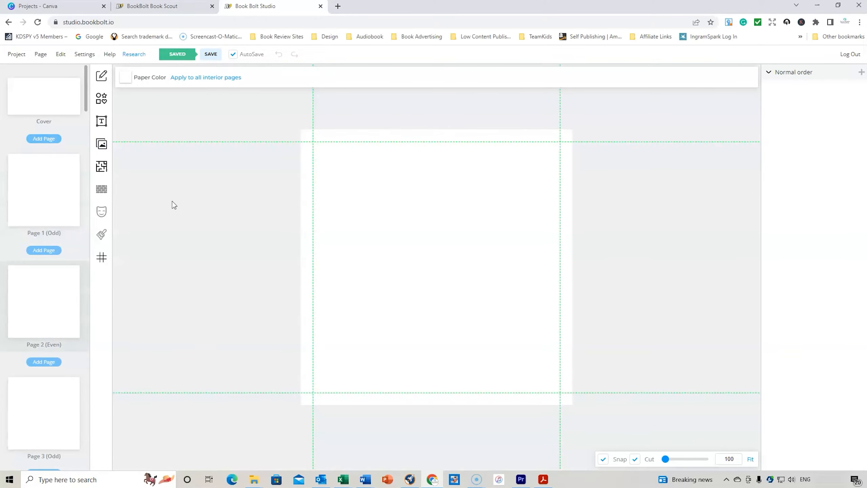
{"action": "left_click", "coordinate": [101, 144]}
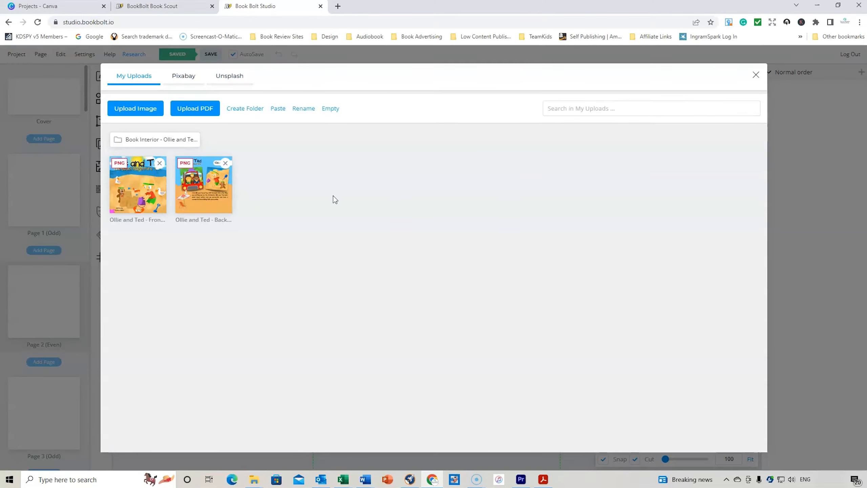
{"action": "left_click", "coordinate": [167, 138]}
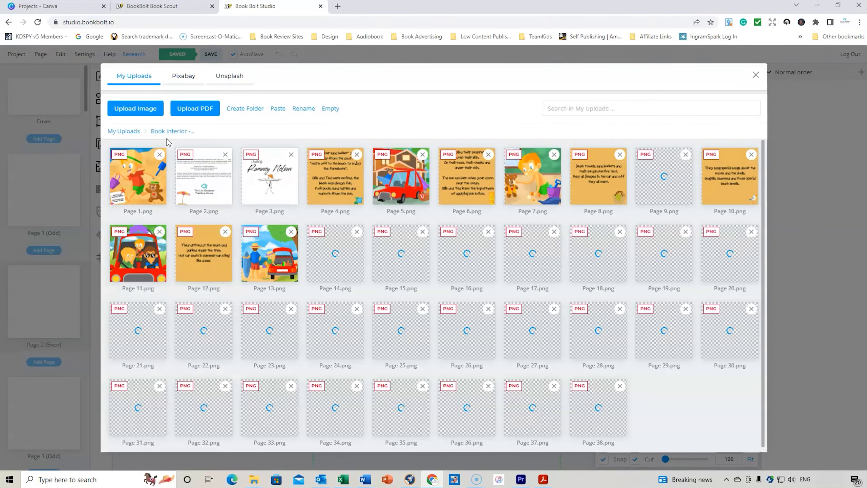
{"action": "left_click", "coordinate": [292, 189]}
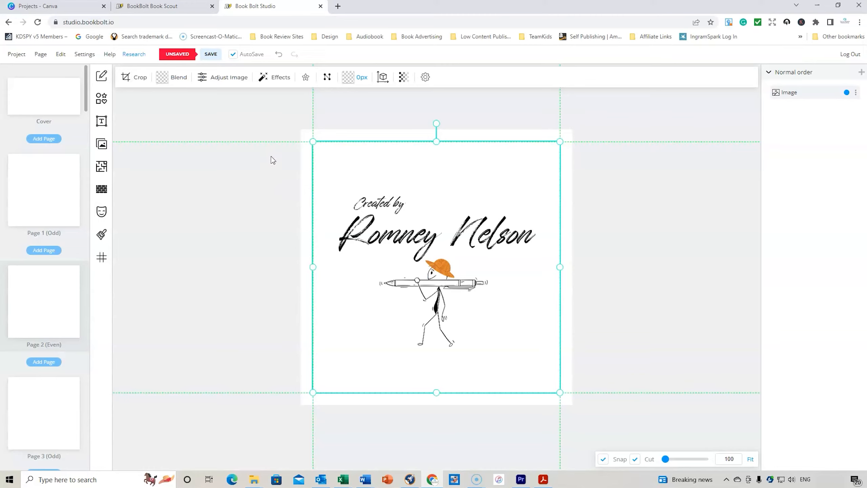
{"action": "left_click", "coordinate": [213, 56]}
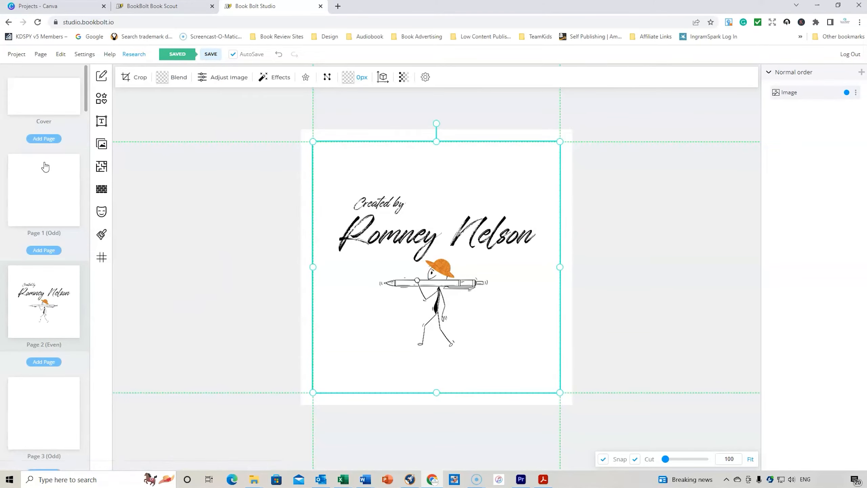
Insert Page 1.png from the Book Interior uploads folder on page 1 and save the project
{"action": "left_click", "coordinate": [48, 177]}
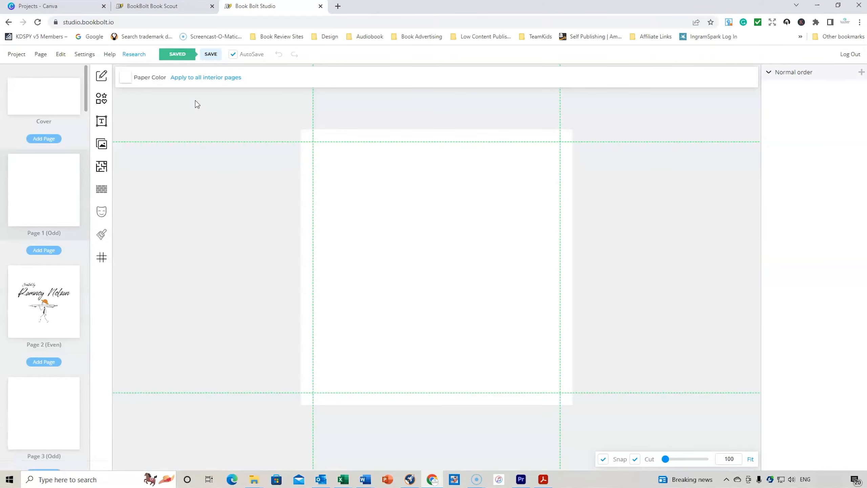
{"action": "left_click", "coordinate": [101, 141]}
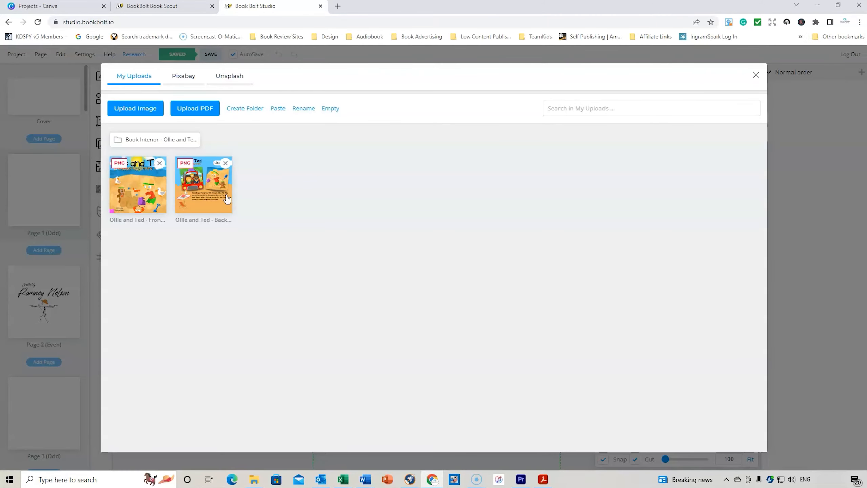
{"action": "left_click", "coordinate": [185, 139]}
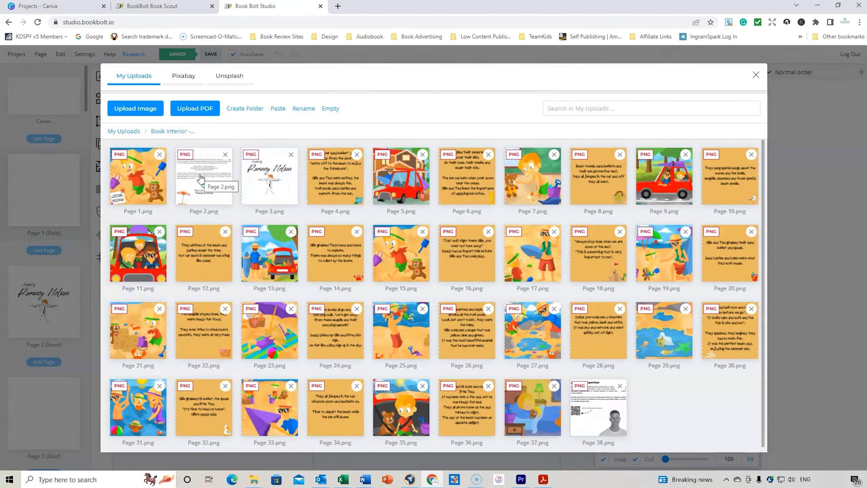
{"action": "left_click", "coordinate": [140, 178]}
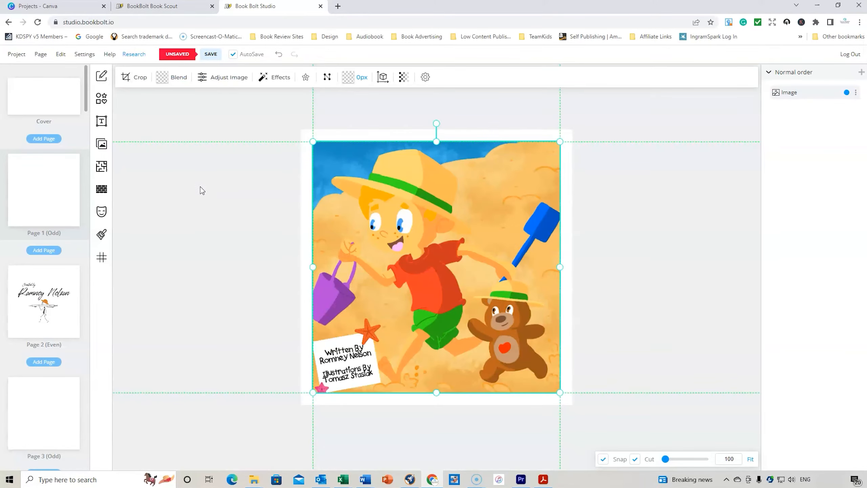
{"action": "left_click", "coordinate": [210, 54]}
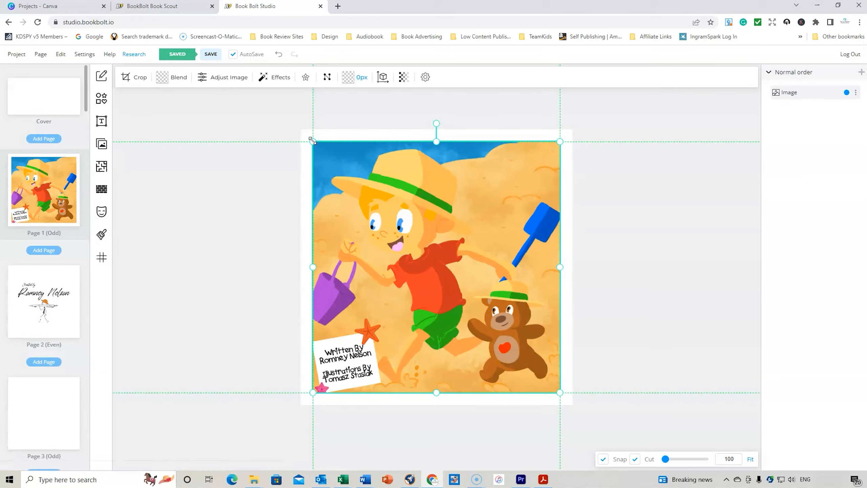
Enlarge the page 1 image past the margin guides to fill the whole page including the bleed, and save
{"action": "left_click_drag", "start_coordinate": [312, 140], "coordinate": [302, 131]}
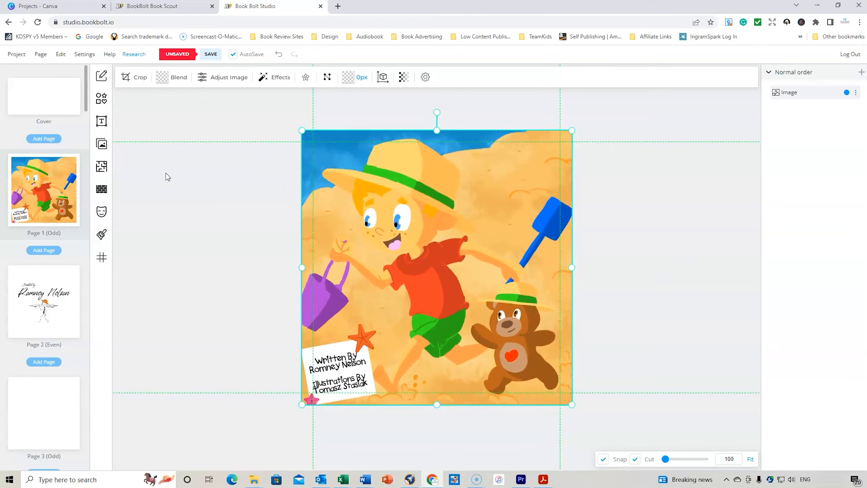
{"action": "left_click", "coordinate": [210, 54]}
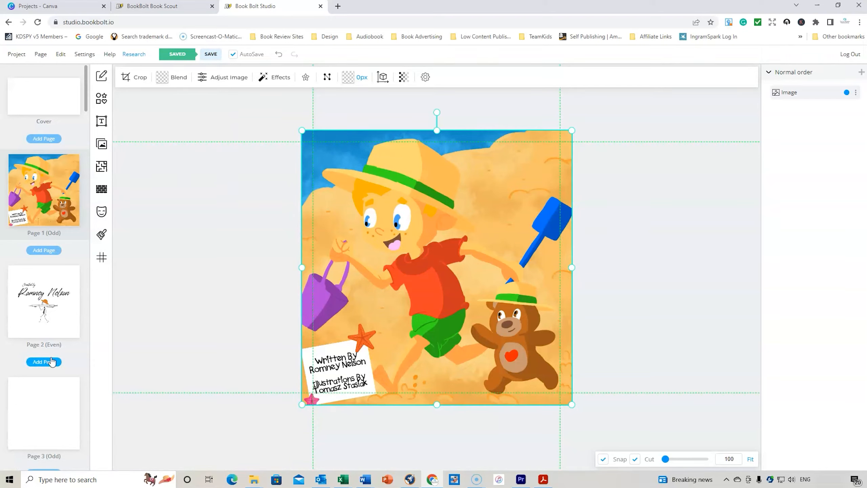
{"action": "scroll", "coordinate": [45, 362], "scroll_direction": "down", "scroll_amount": 10}
{"action": "scroll", "coordinate": [51, 355], "scroll_direction": "up", "scroll_amount": 10}
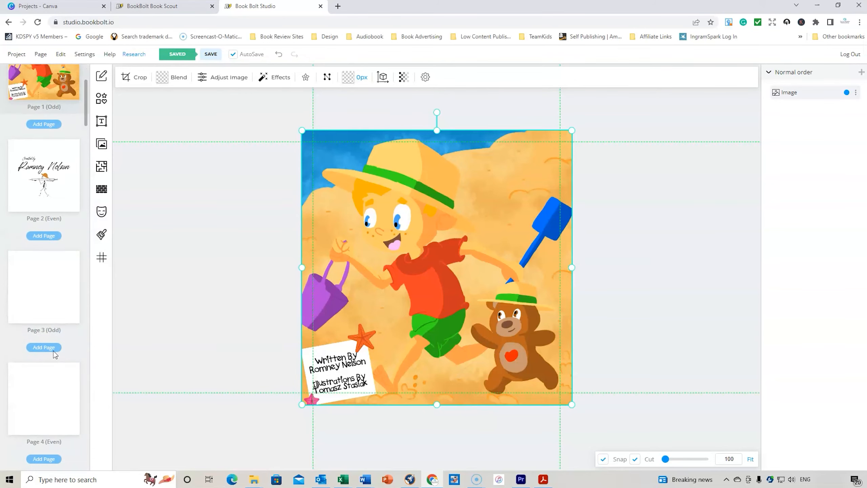
{"action": "scroll", "coordinate": [210, 193], "scroll_direction": "up", "scroll_amount": 5}
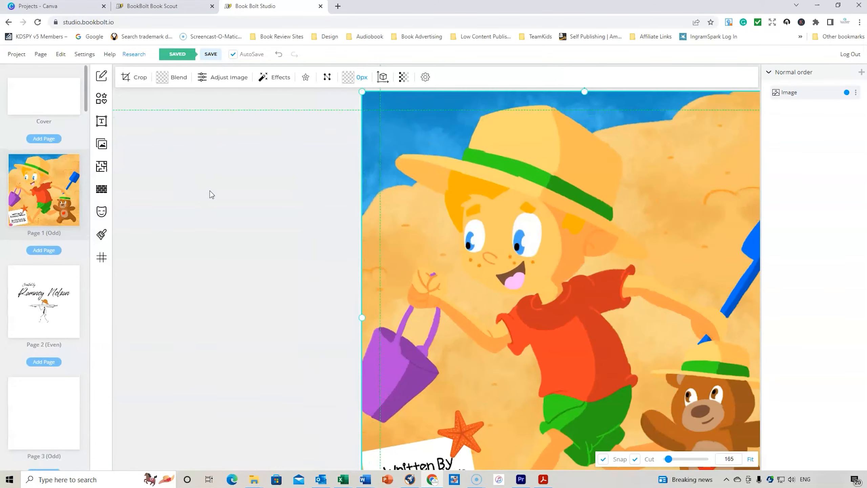
{"action": "scroll", "coordinate": [212, 183], "scroll_direction": "down", "scroll_amount": 5}
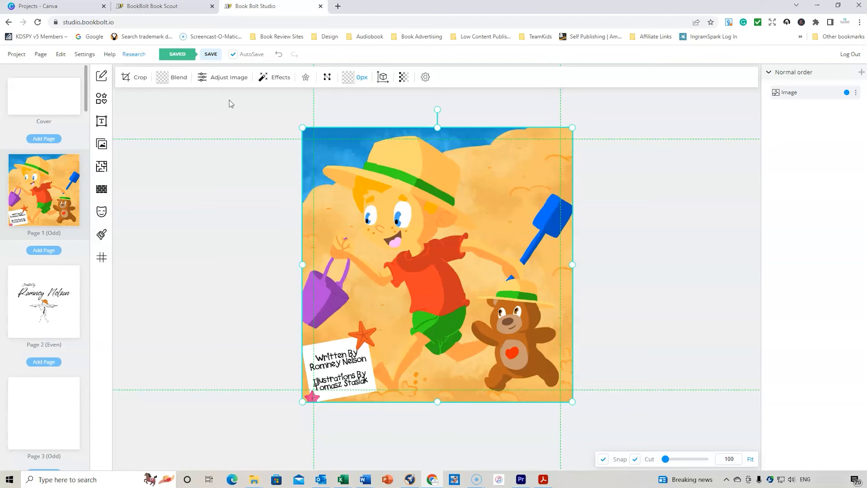
Open the saved project "Ollie and Ted - Adventure - Paperback"
{"action": "left_click", "coordinate": [17, 57]}
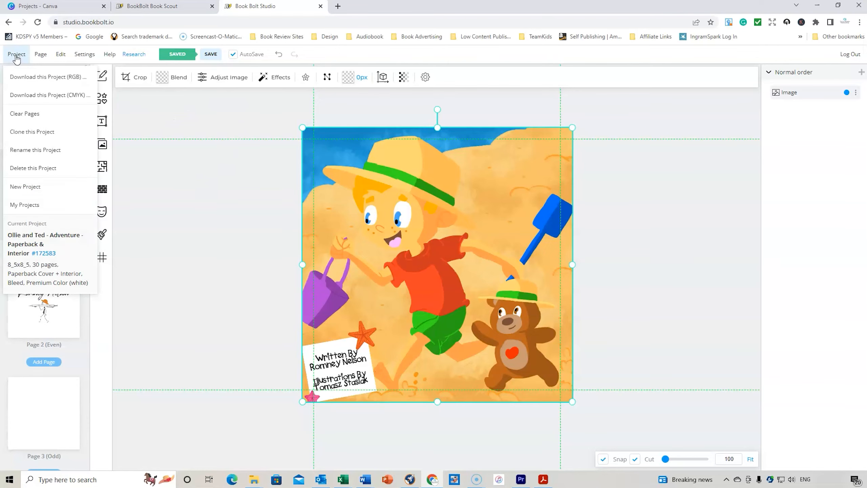
{"action": "left_click", "coordinate": [38, 205]}
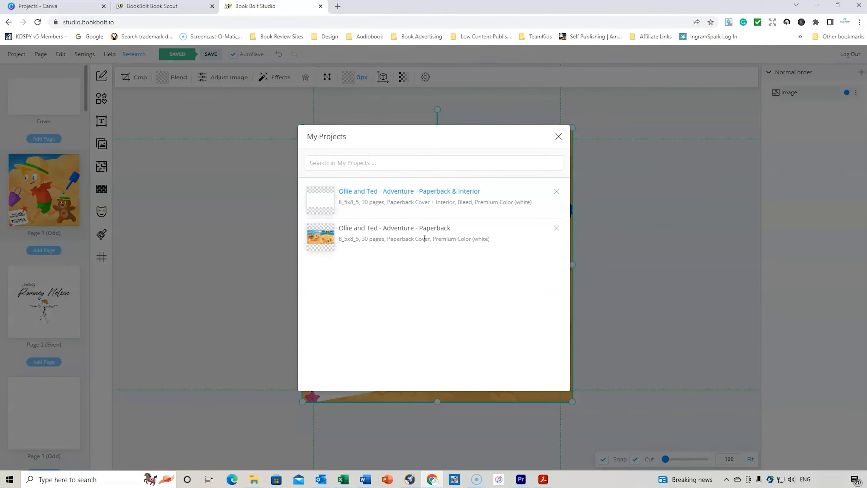
{"action": "left_click", "coordinate": [423, 230]}
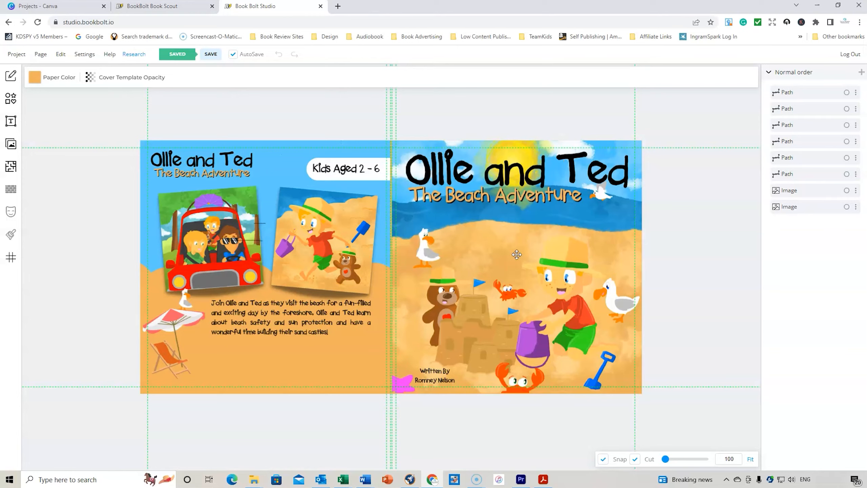
Delete the front cover and back cover images from the paperback cover page
{"action": "left_click", "coordinate": [11, 121]}
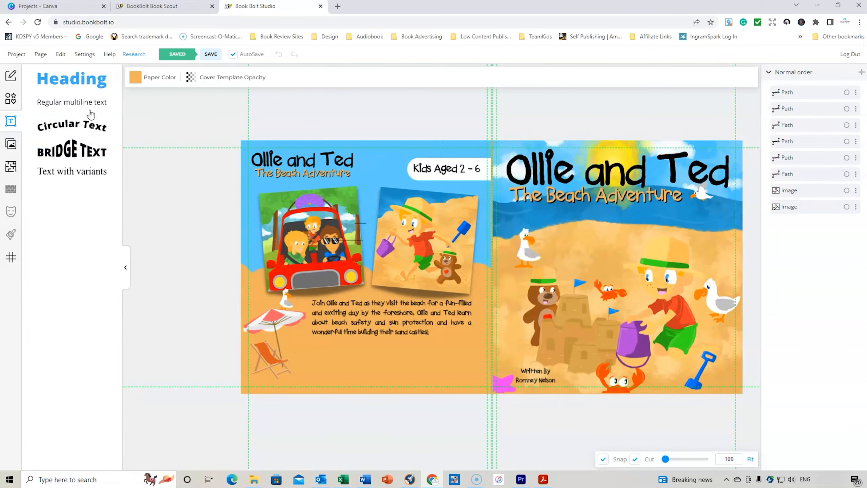
{"action": "left_click", "coordinate": [17, 102]}
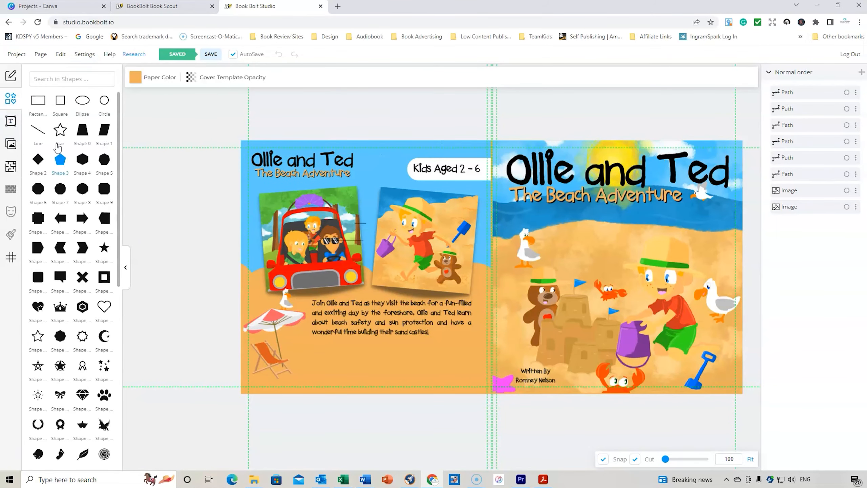
{"action": "left_click", "coordinate": [606, 229]}
{"action": "key", "text": "Delete"}
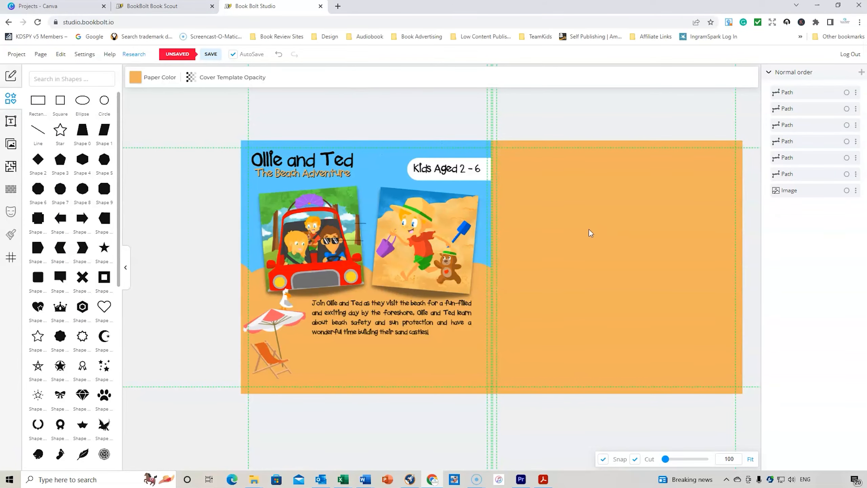
{"action": "left_click", "coordinate": [454, 234]}
{"action": "key", "text": "Delete"}
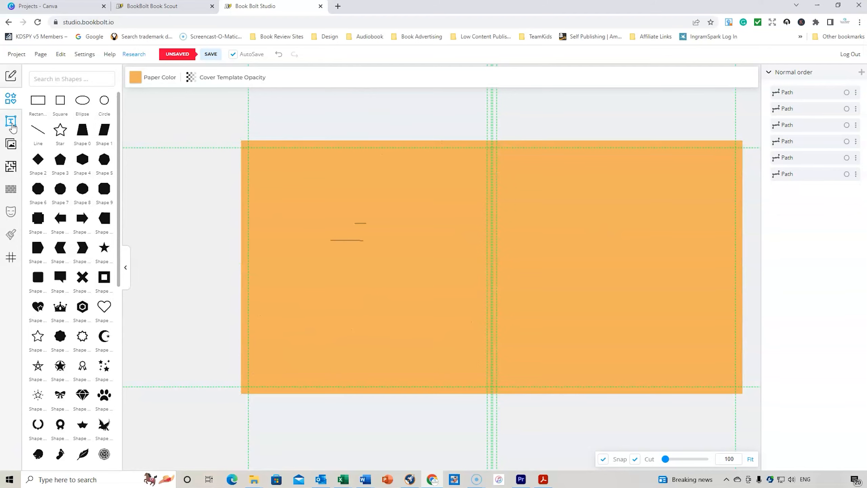
Add a heading text object and place it near the top of the front cover
{"action": "left_click", "coordinate": [11, 121]}
{"action": "left_click", "coordinate": [68, 83]}
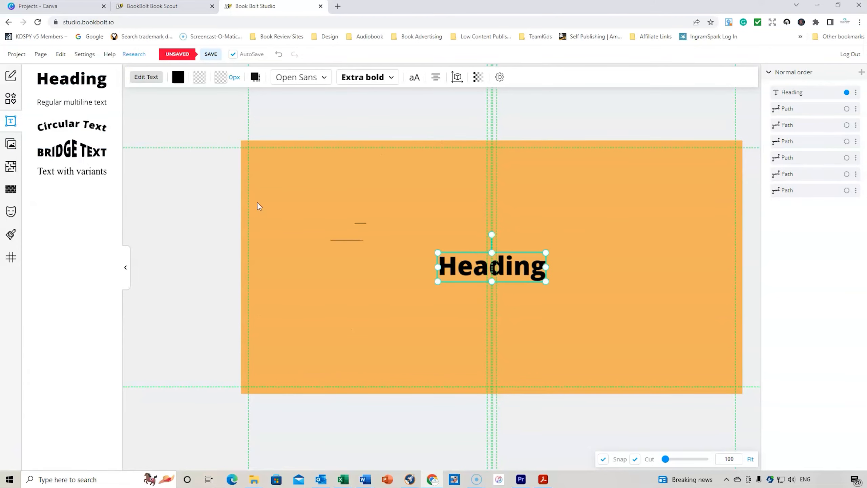
{"action": "left_click_drag", "start_coordinate": [475, 266], "coordinate": [584, 187]}
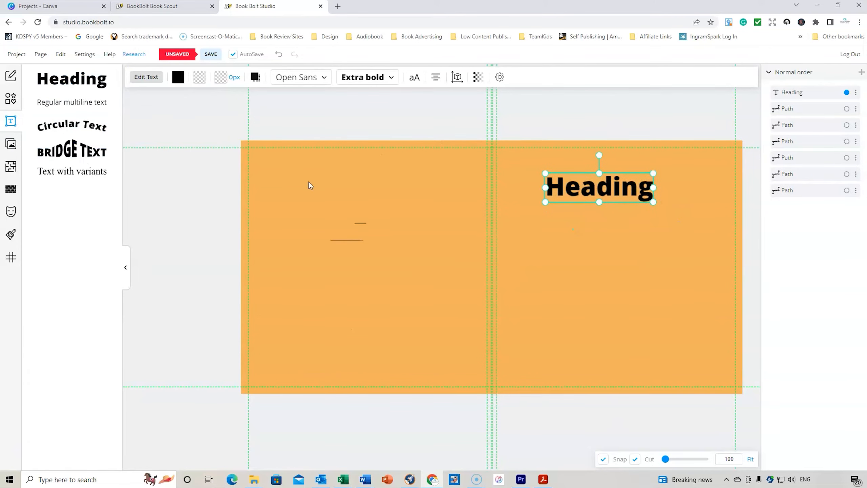
Add a right-pointing block arrow shape, shrink it and position it just below the heading on the front cover
{"action": "left_click", "coordinate": [11, 103]}
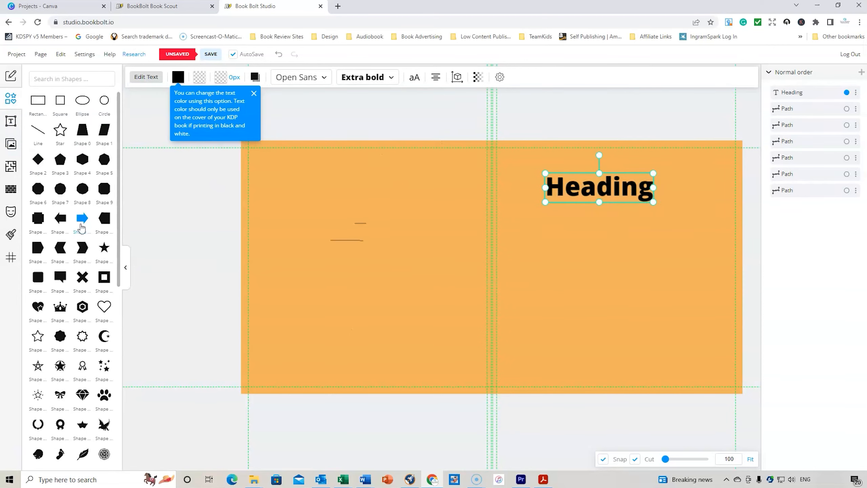
{"action": "left_click", "coordinate": [82, 218]}
{"action": "left_click_drag", "start_coordinate": [495, 250], "coordinate": [624, 266]}
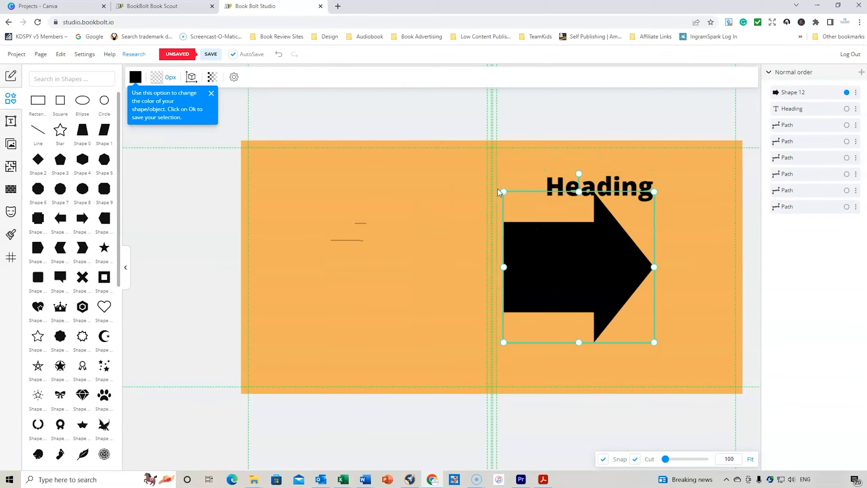
{"action": "left_click_drag", "start_coordinate": [504, 192], "coordinate": [564, 252]}
{"action": "left_click_drag", "start_coordinate": [610, 310], "coordinate": [603, 275]}
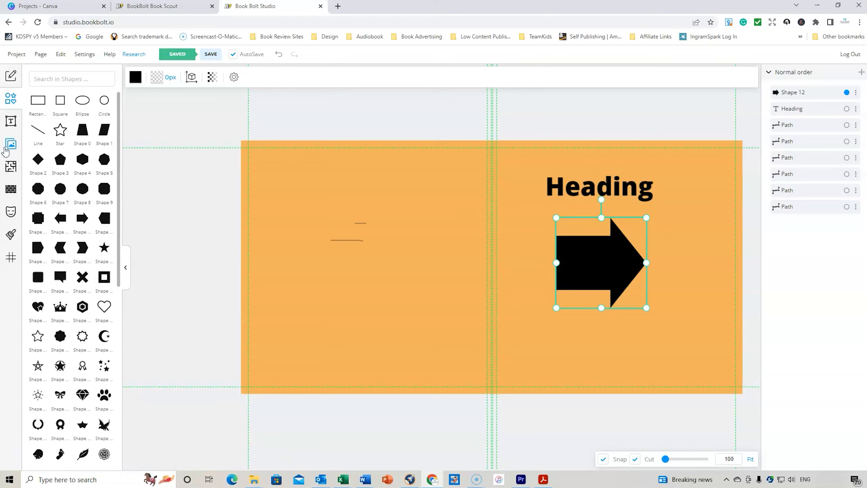
{"action": "left_click", "coordinate": [9, 191]}
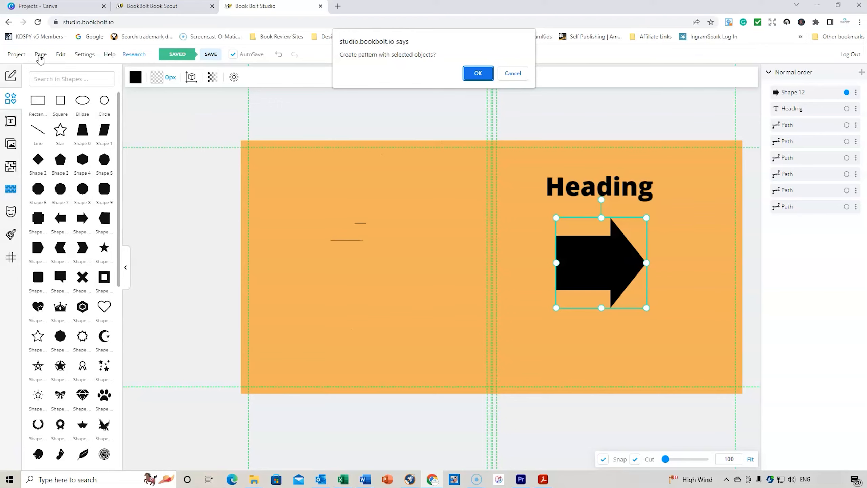
{"action": "left_click", "coordinate": [514, 73]}
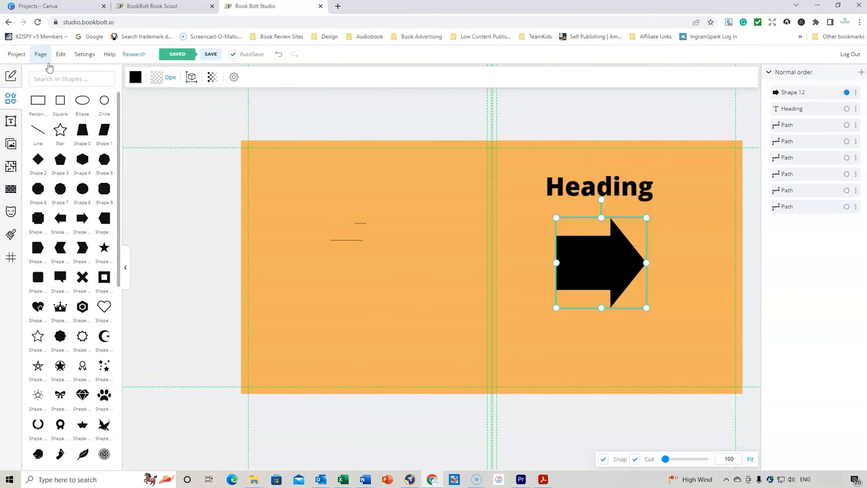
{"action": "left_click", "coordinate": [17, 54]}
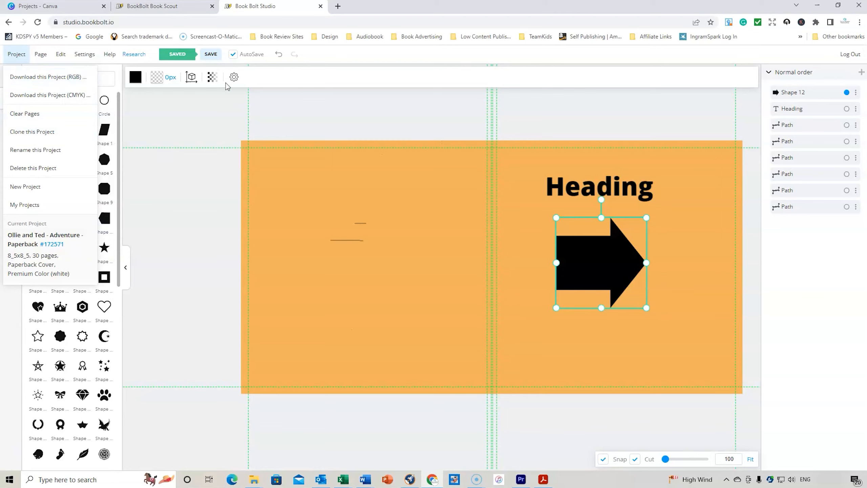
Undo the arrow, the heading and both image deletions to restore the full cover artwork, and save the project
{"action": "left_click", "coordinate": [278, 55]}
{"action": "left_click", "coordinate": [278, 55]}
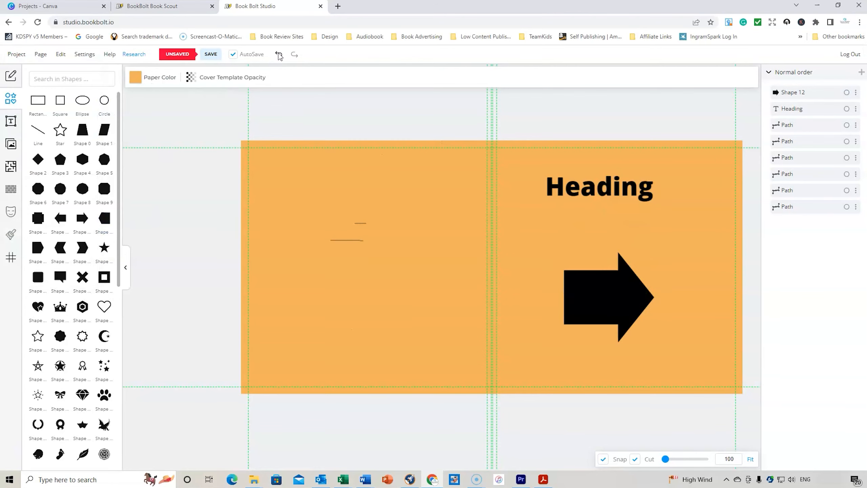
{"action": "left_click", "coordinate": [278, 54]}
{"action": "left_click", "coordinate": [279, 55]}
{"action": "left_click", "coordinate": [279, 55]}
{"action": "left_click", "coordinate": [278, 55]}
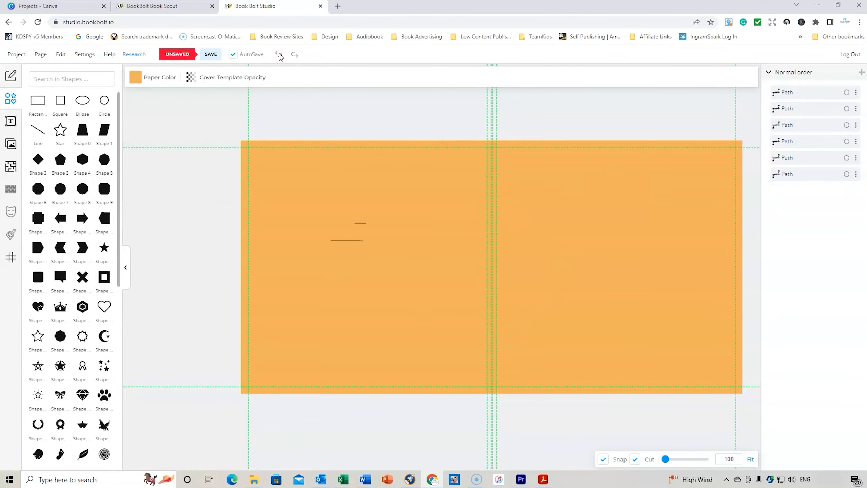
{"action": "left_click", "coordinate": [278, 55]}
{"action": "left_click", "coordinate": [278, 55]}
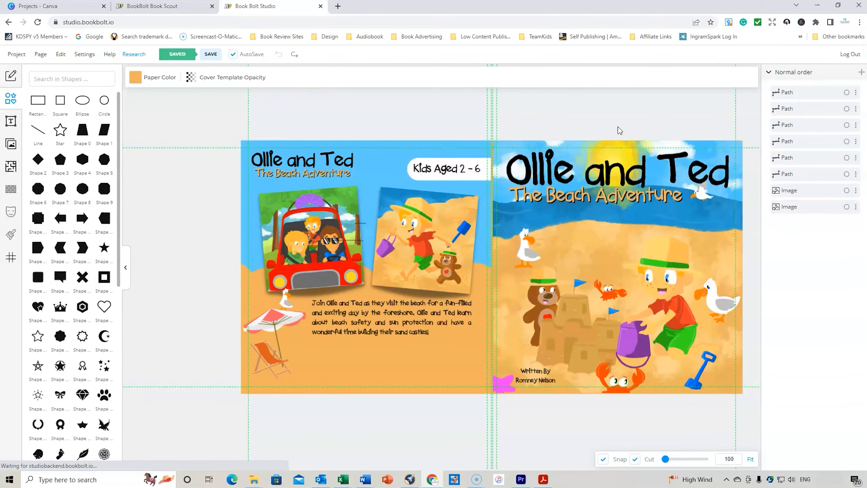
{"action": "left_click", "coordinate": [212, 54]}
{"action": "left_click", "coordinate": [48, 56]}
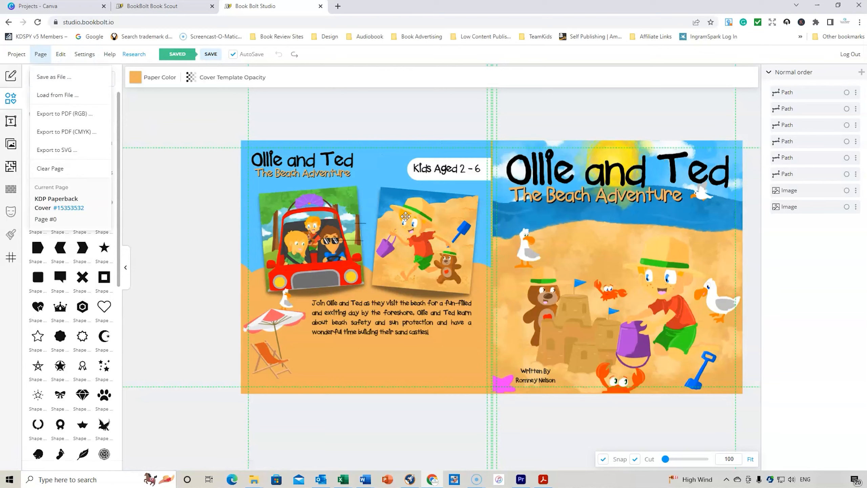
{"action": "right_click", "coordinate": [591, 239]}
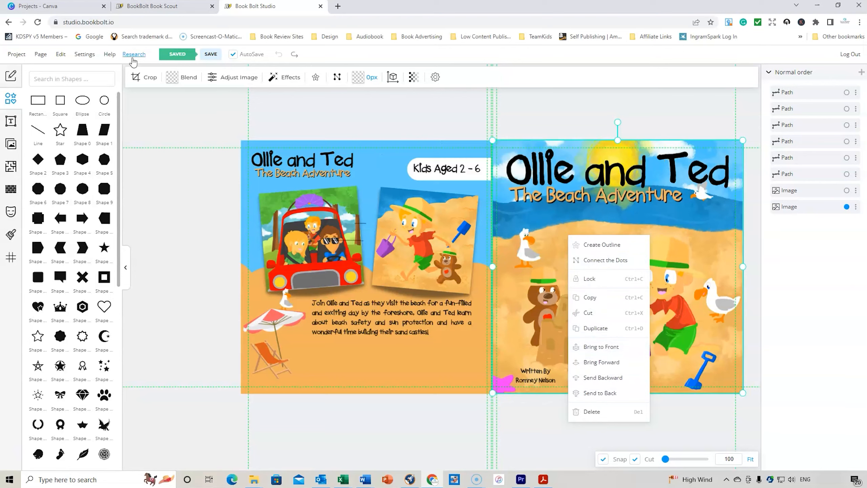
{"action": "left_click", "coordinate": [46, 56]}
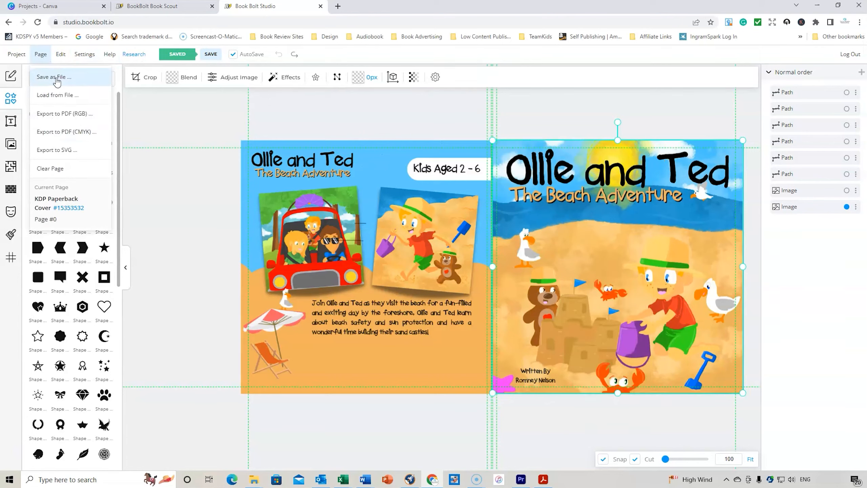
{"action": "left_click", "coordinate": [60, 58]}
{"action": "left_click", "coordinate": [60, 58]}
{"action": "left_click", "coordinate": [60, 58]}
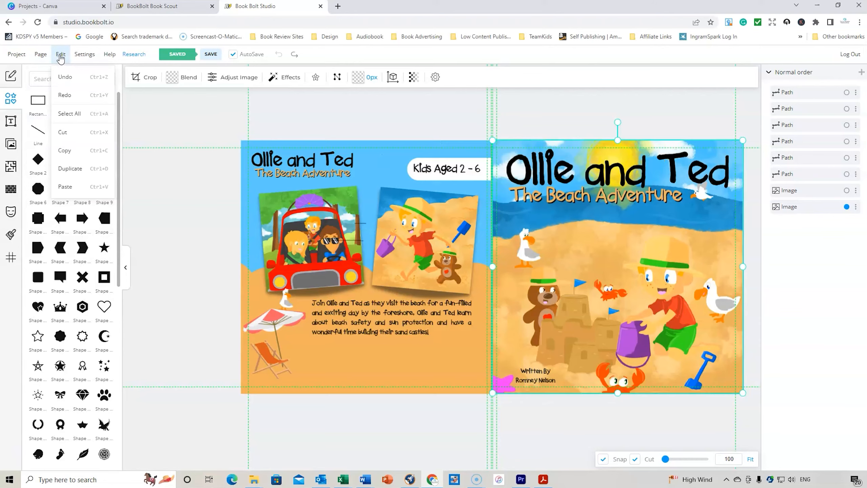
Review the Guides & Grid and Keyboard settings, close them without changes and collapse the shapes library
{"action": "left_click", "coordinate": [86, 55]}
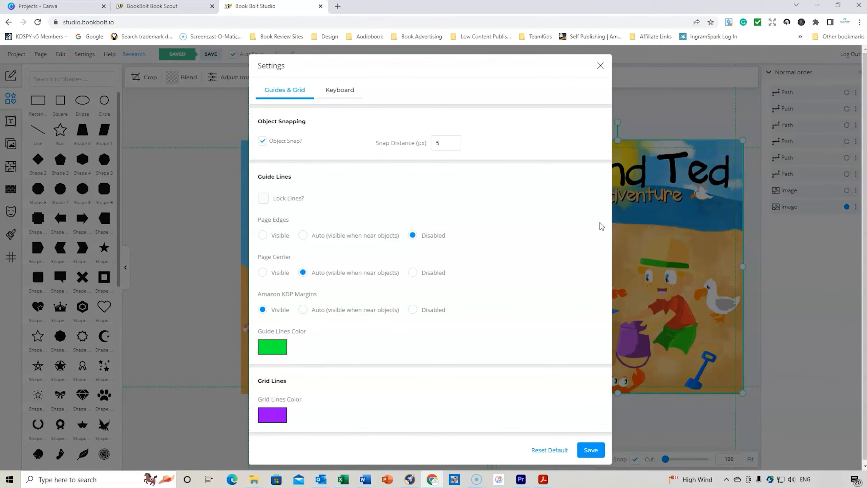
{"action": "left_click", "coordinate": [345, 91]}
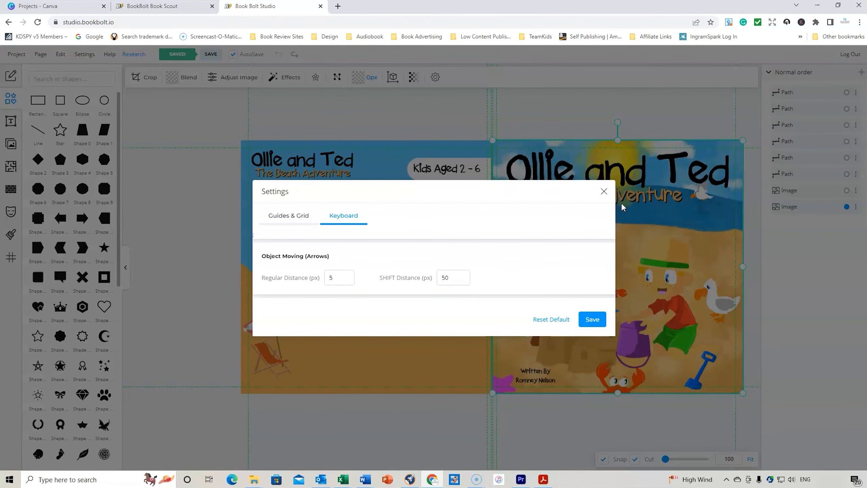
{"action": "left_click", "coordinate": [604, 192]}
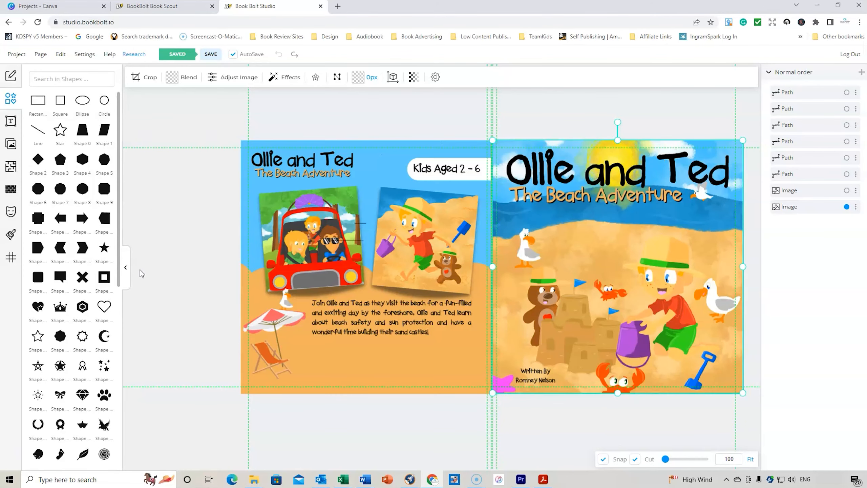
{"action": "left_click", "coordinate": [126, 268]}
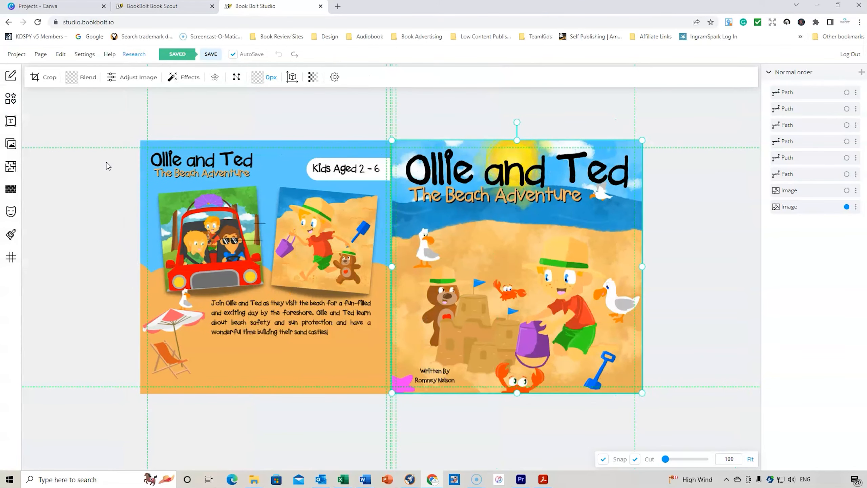